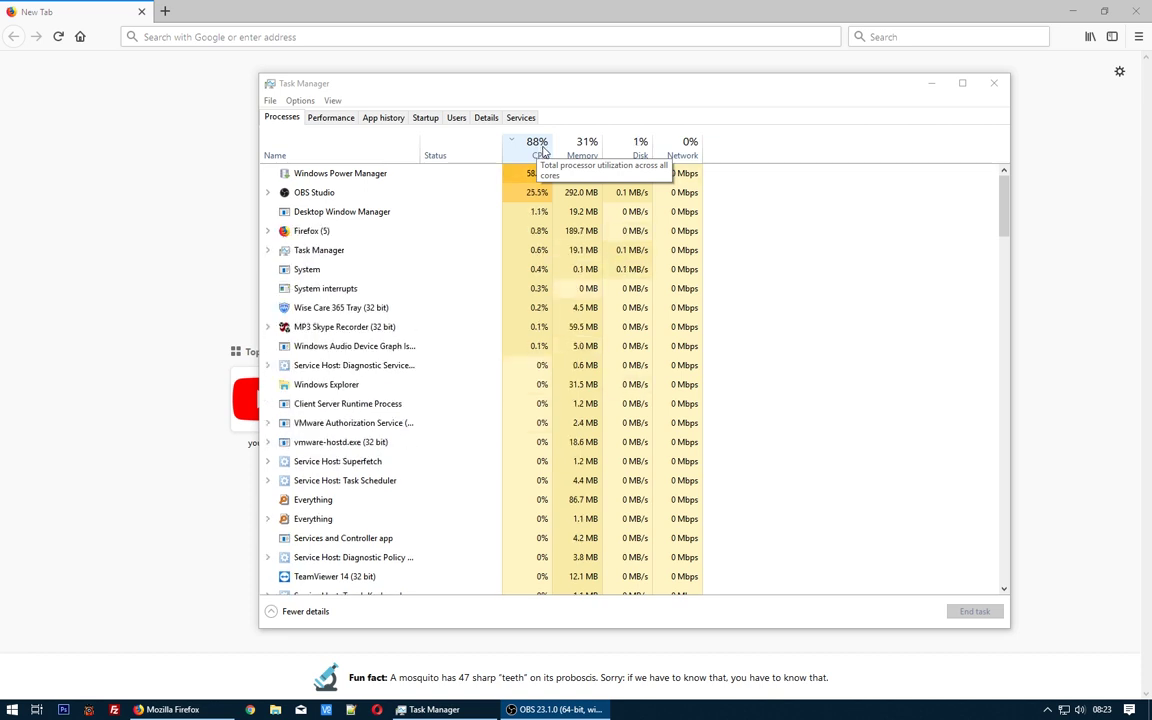
Step: End the Windows Power Manager process in Task Manager
{"action": "right_click", "coordinate": [369, 176]}
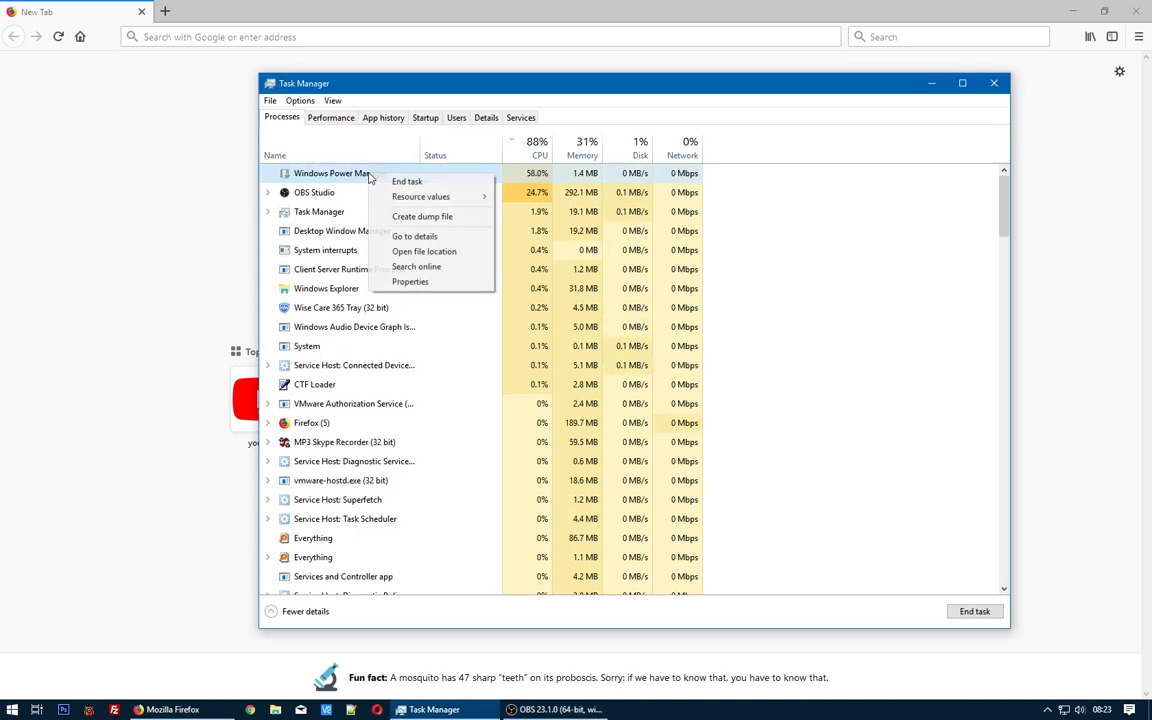
{"action": "left_click", "coordinate": [431, 185]}
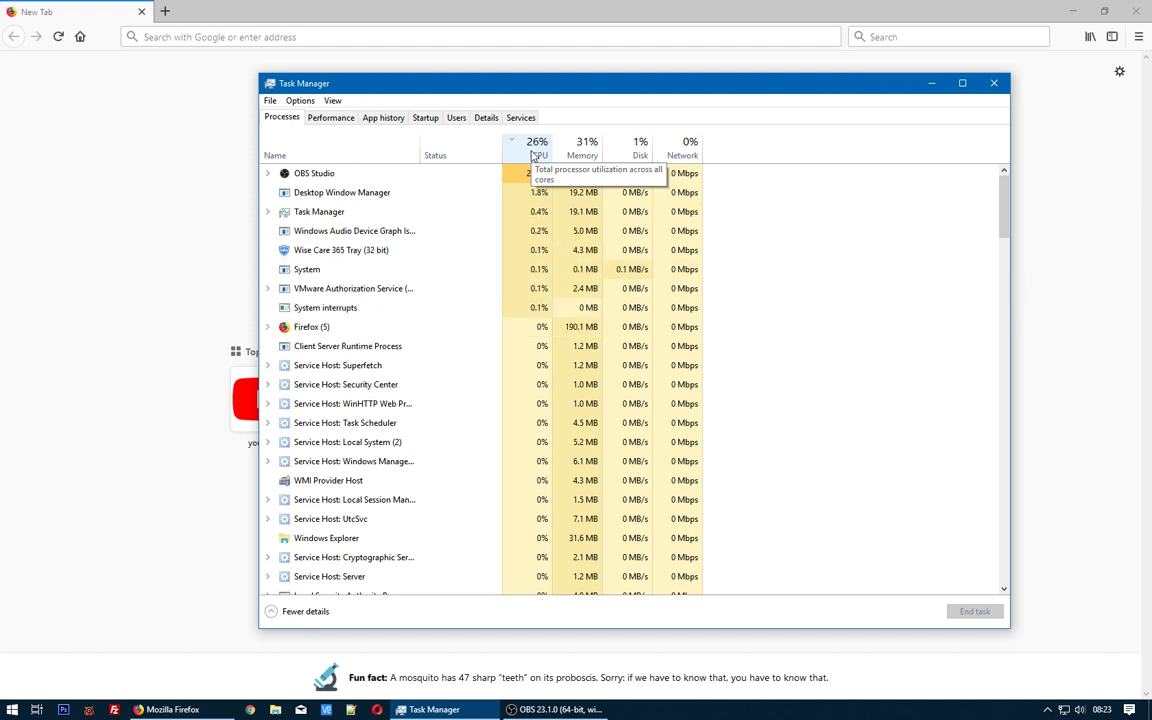
Step: Switch to Firefox and search the web for "malware bytes"
{"action": "key", "text": "alt+Tab"}
{"action": "left_click", "coordinate": [445, 281]}
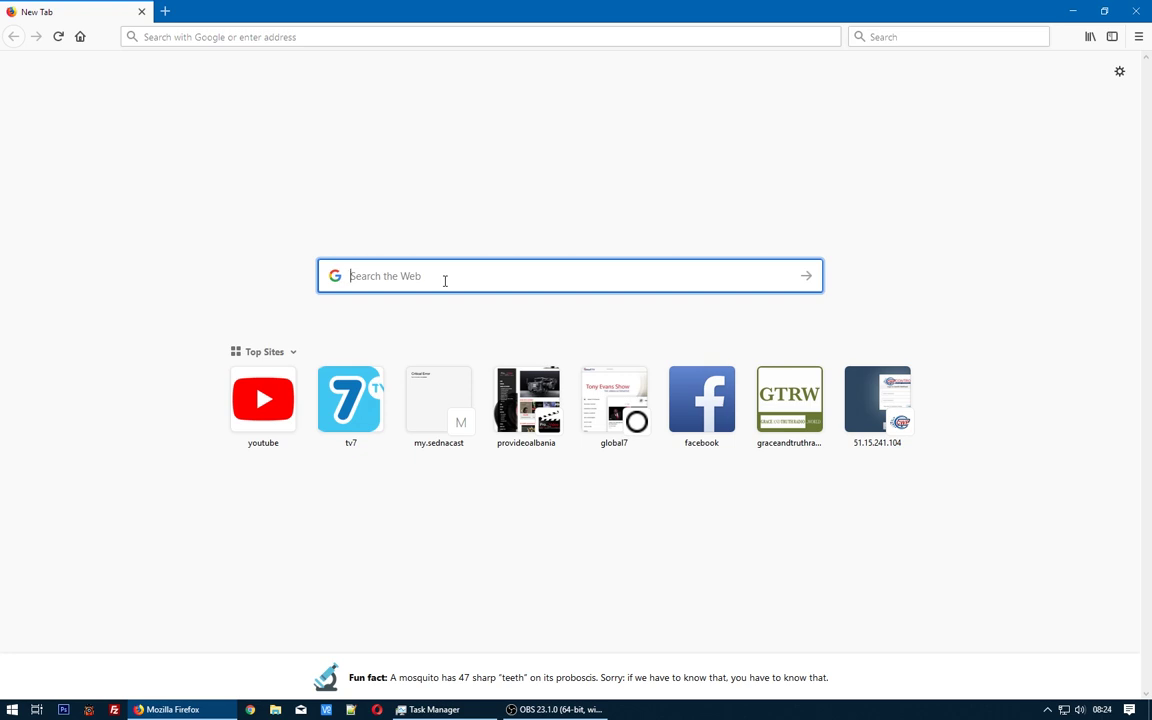
{"action": "type", "text": "malwa"}
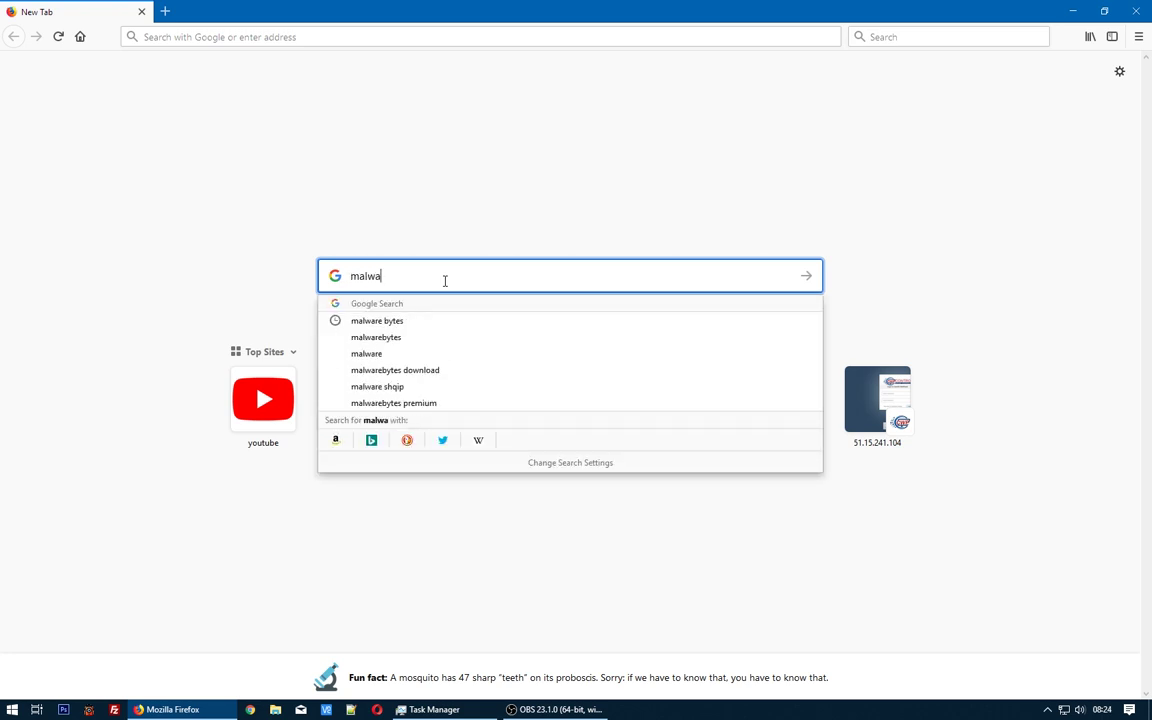
{"action": "left_click", "coordinate": [436, 323]}
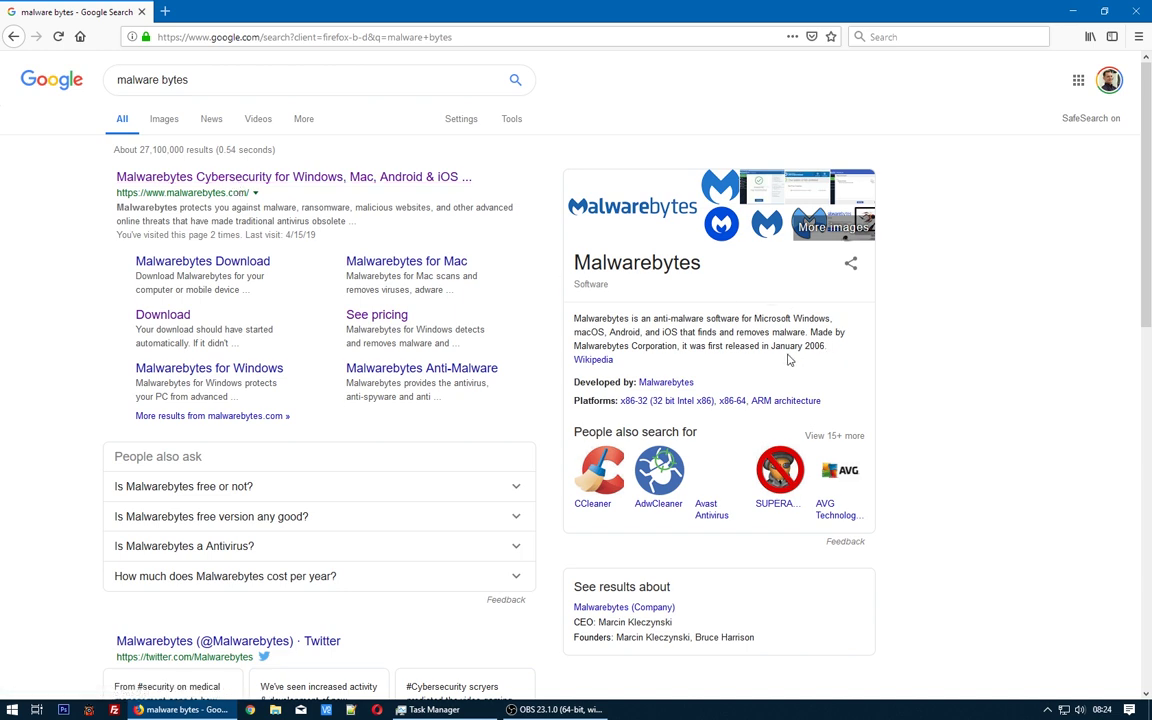
Step: Open the official malwarebytes.com site from the results and save the free Malwarebytes installer
{"action": "left_click_drag", "start_coordinate": [806, 347], "coordinate": [835, 351]}
{"action": "left_click", "coordinate": [193, 178]}
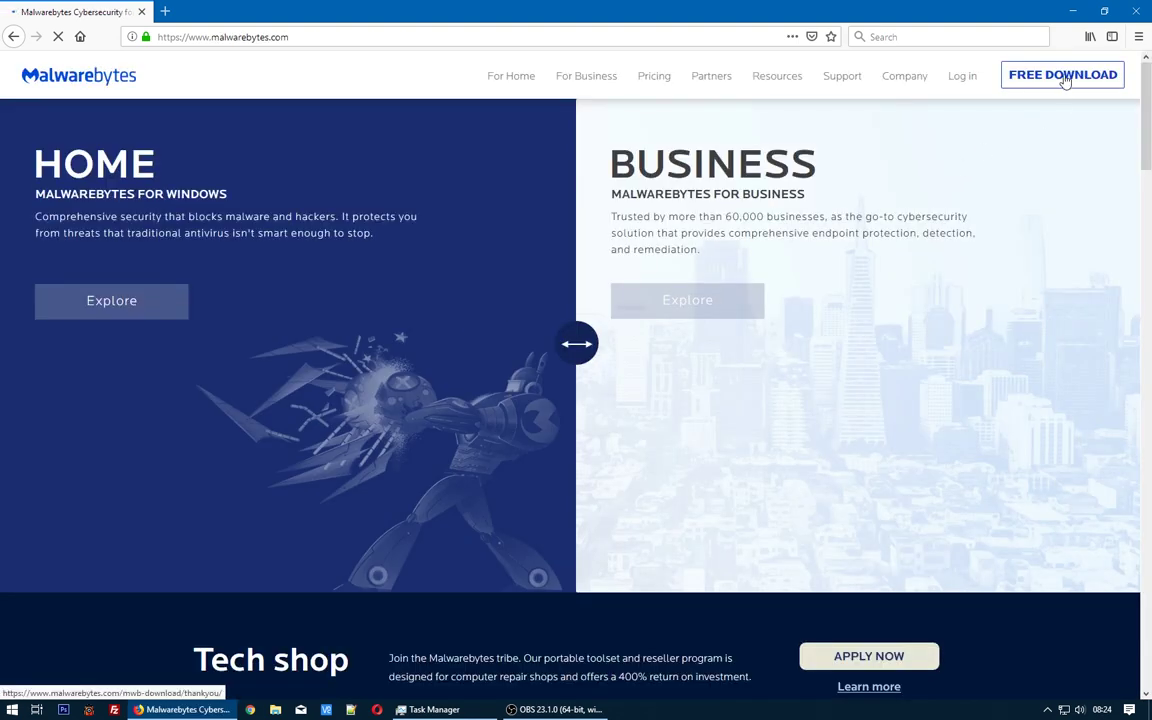
{"action": "left_click", "coordinate": [1031, 82]}
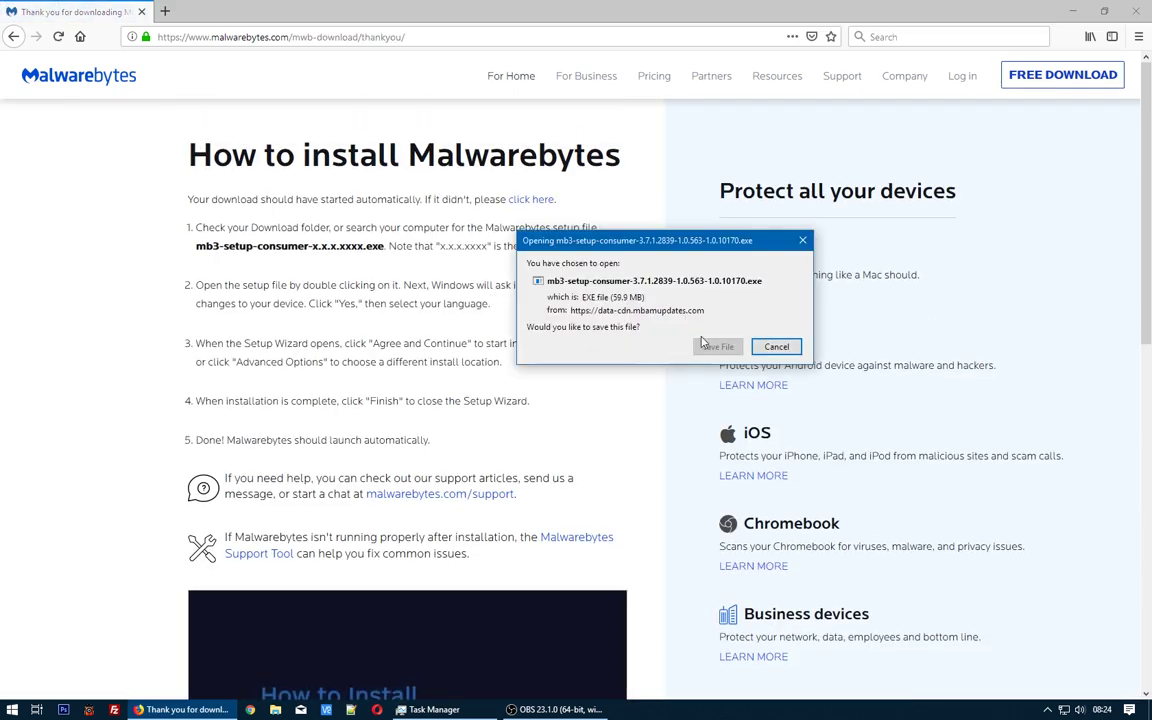
{"action": "left_click", "coordinate": [717, 347]}
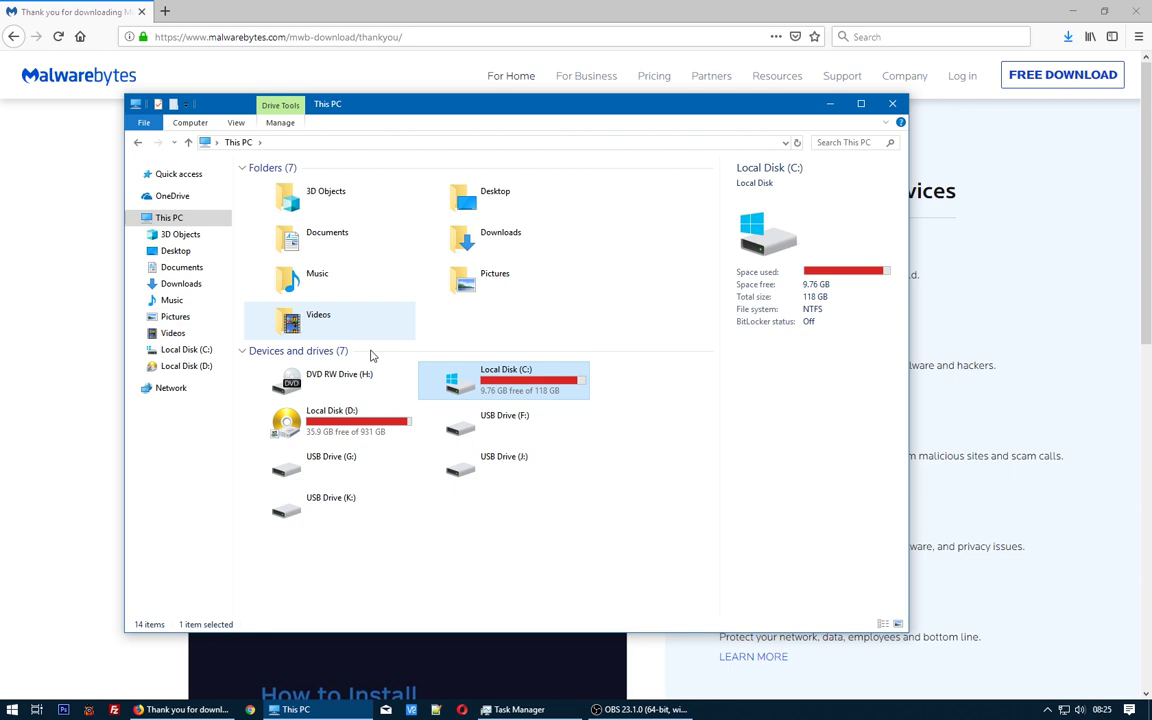
Step: In File Explorer, open the Temp folder inside the Windows folder on Local Disk (C:)
{"action": "left_click", "coordinate": [440, 380]}
{"action": "double_click", "coordinate": [465, 375]}
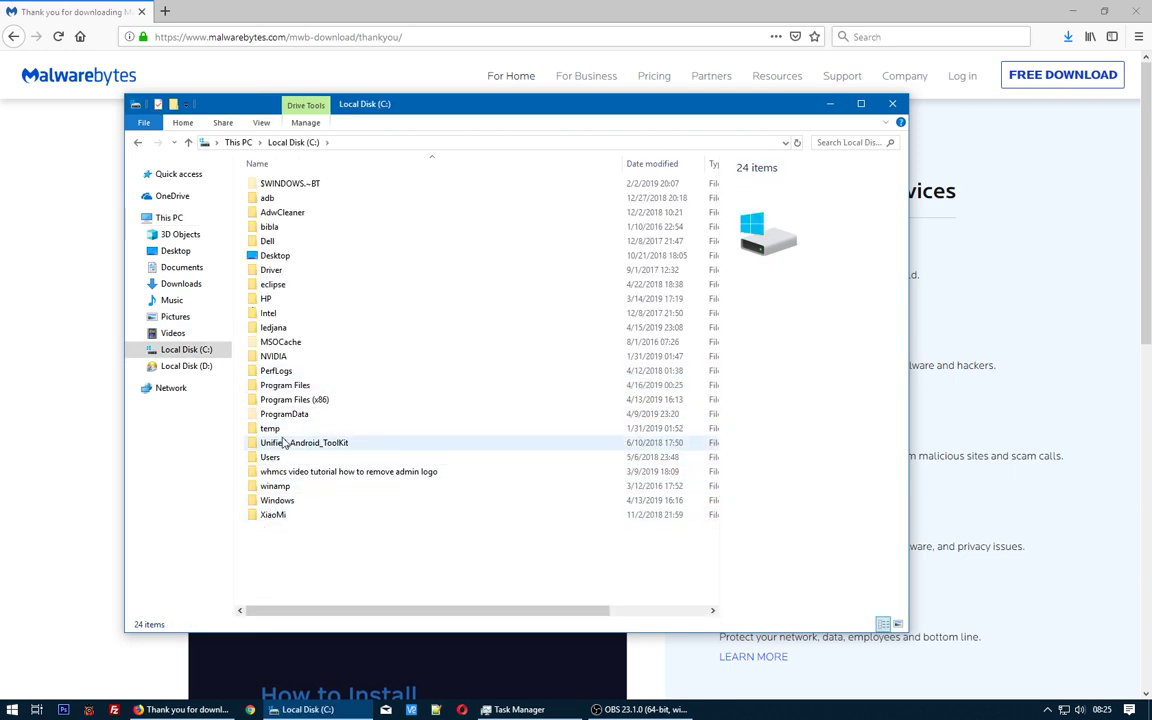
{"action": "left_click", "coordinate": [330, 400]}
{"action": "left_click", "coordinate": [338, 473]}
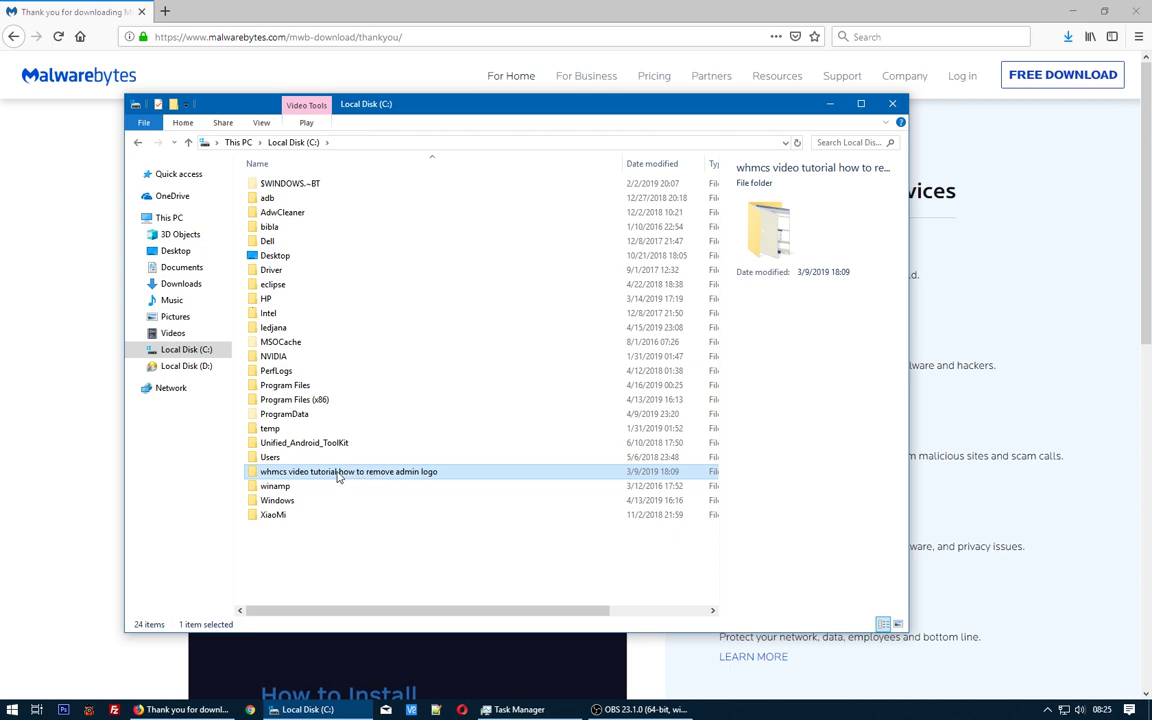
{"action": "double_click", "coordinate": [282, 502]}
{"action": "left_click", "coordinate": [343, 373]}
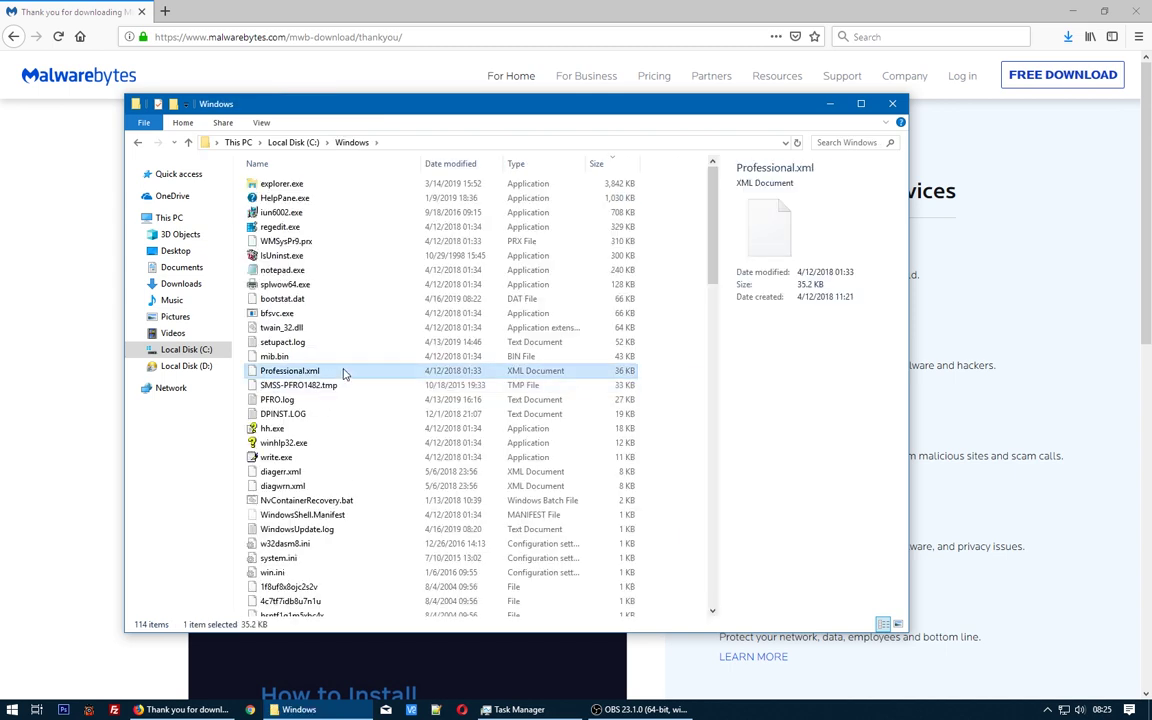
{"action": "type", "text": "temp"}
{"action": "double_click", "coordinate": [272, 496]}
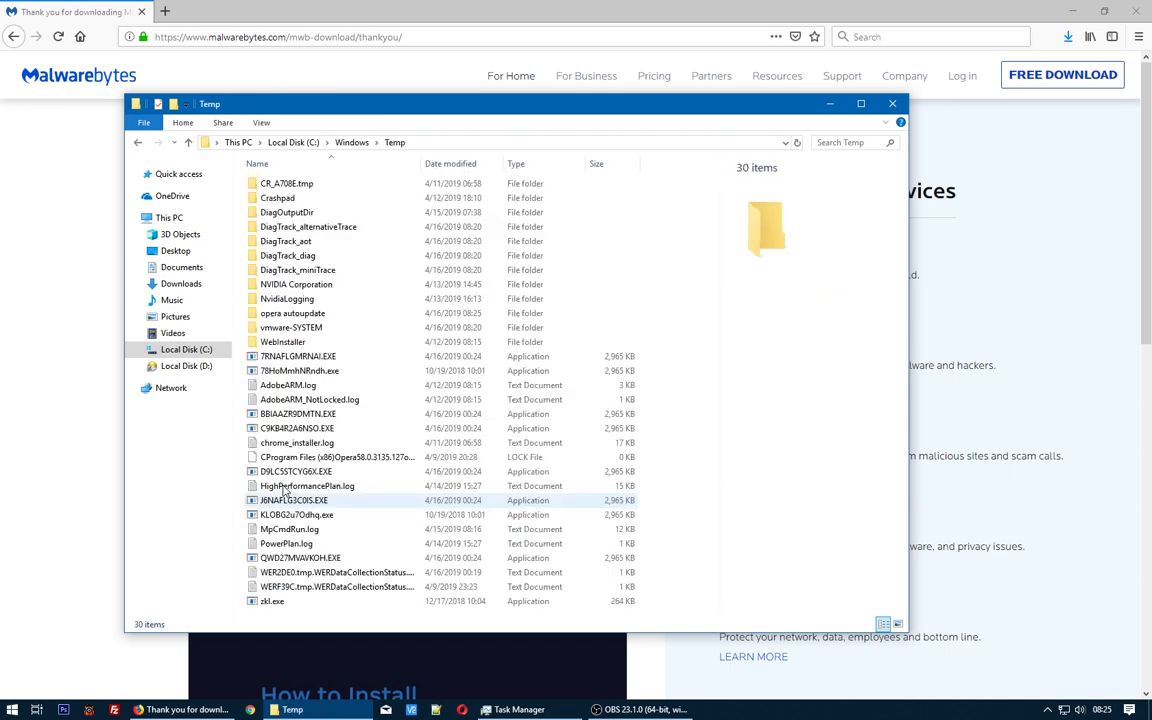
{"action": "key", "text": "BackSpace"}
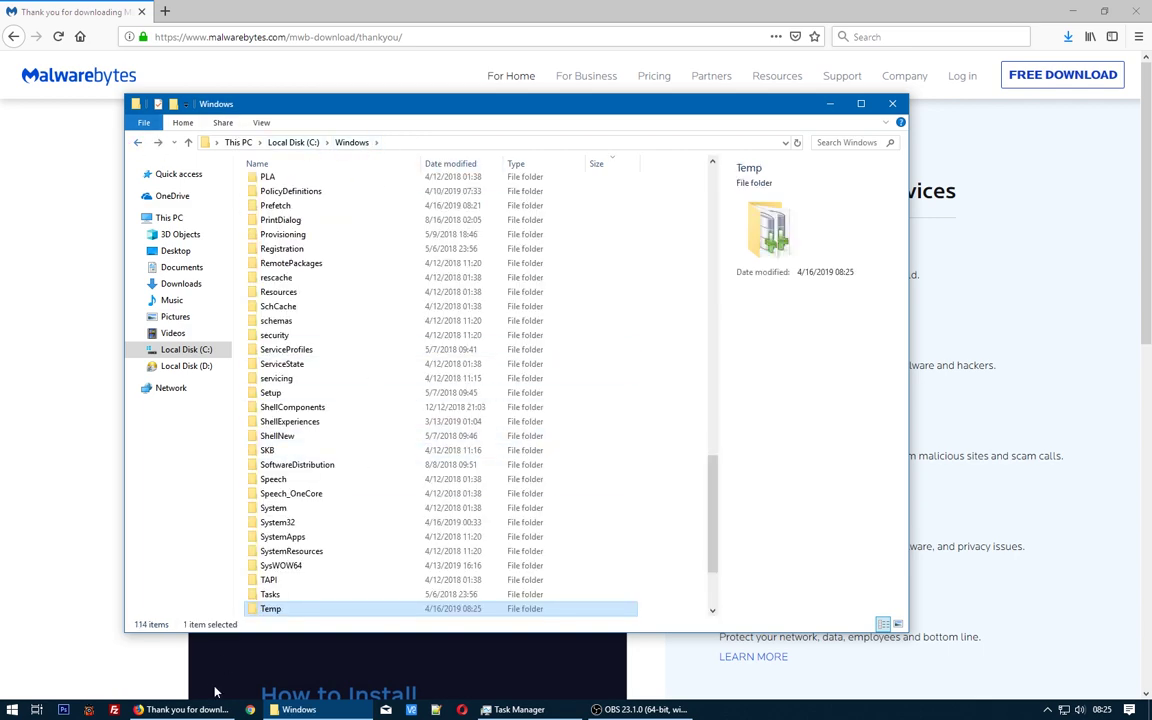
{"action": "scroll", "coordinate": [283, 545], "scroll_direction": "down", "scroll_amount": 2}
{"action": "double_click", "coordinate": [272, 527]}
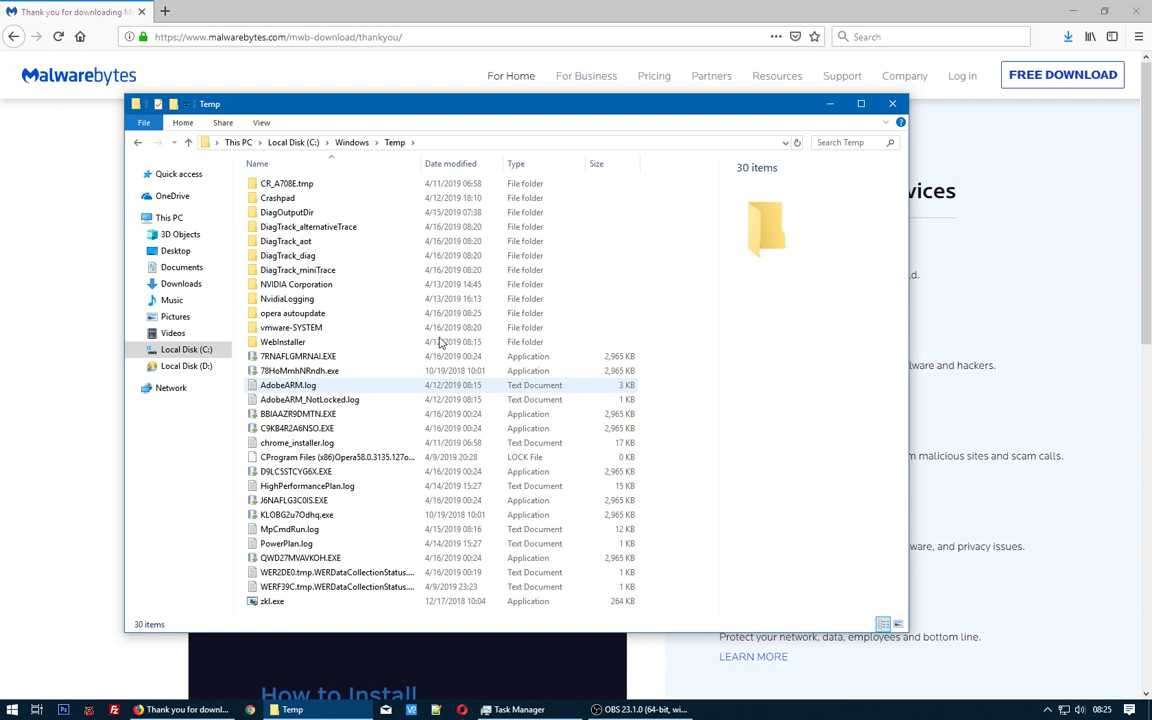
Step: Examine the file details of the randomly named executables and zkl.exe in the Temp folder
{"action": "left_click", "coordinate": [299, 357]}
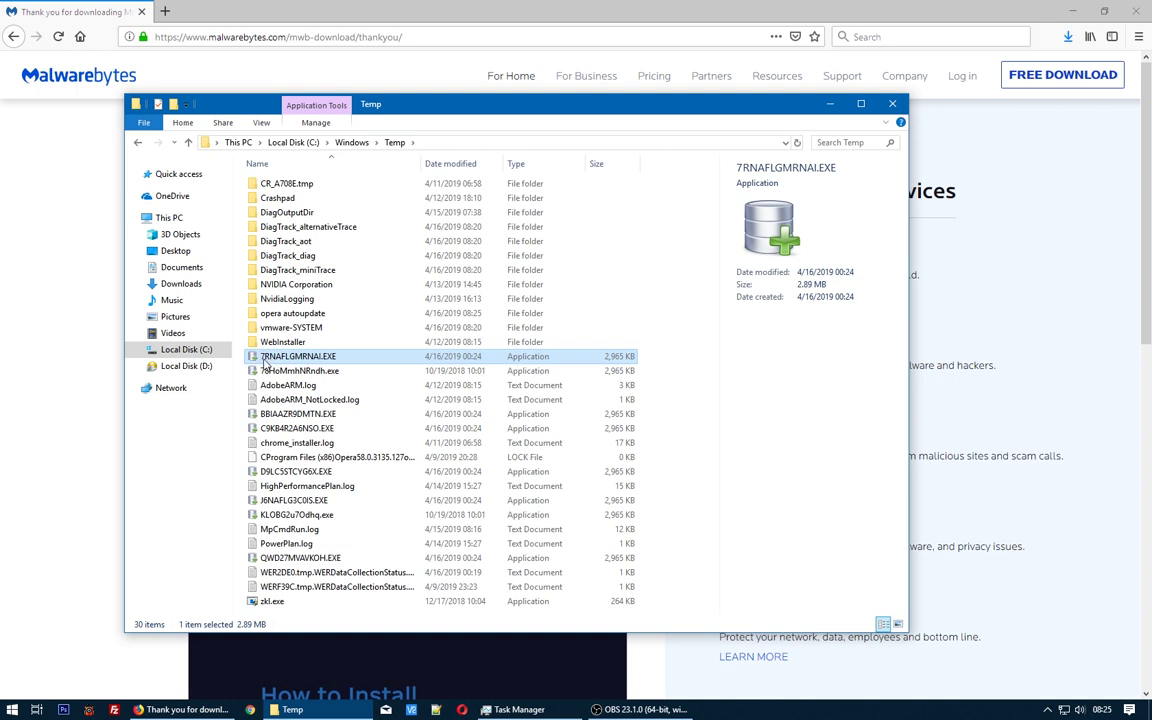
{"action": "mouse_move", "coordinate": [265, 366]}
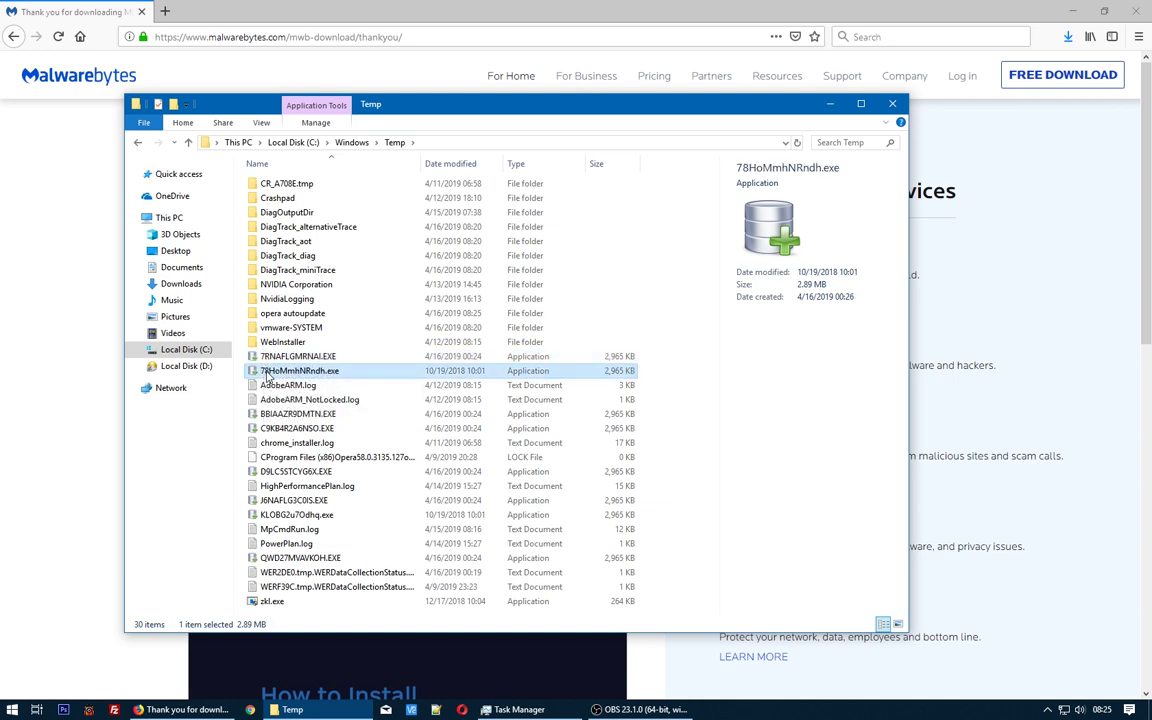
{"action": "left_click", "coordinate": [279, 429]}
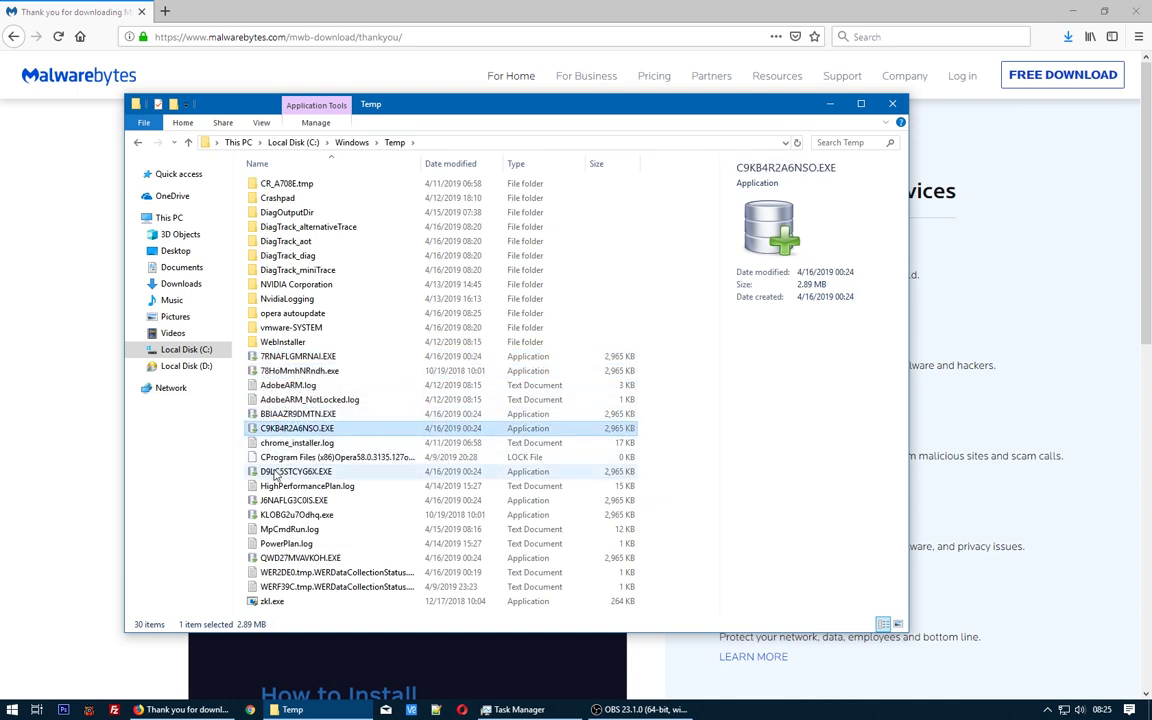
{"action": "left_click", "coordinate": [266, 471]}
{"action": "left_click", "coordinate": [266, 500]}
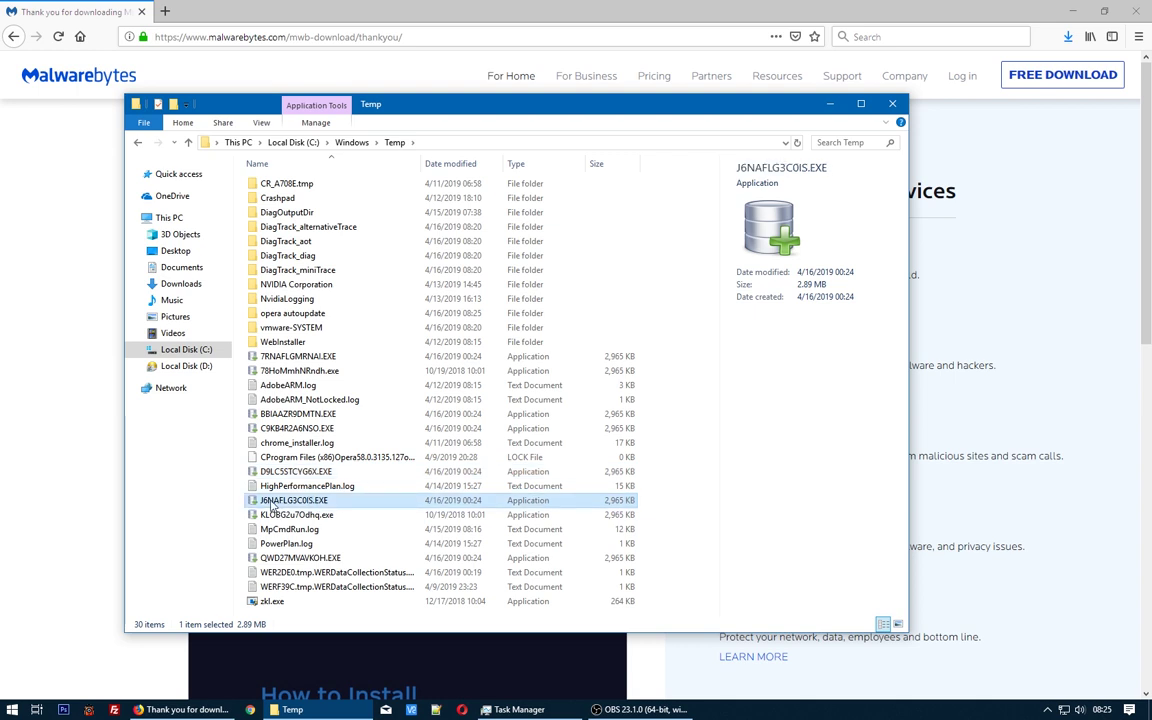
{"action": "mouse_move", "coordinate": [286, 506]}
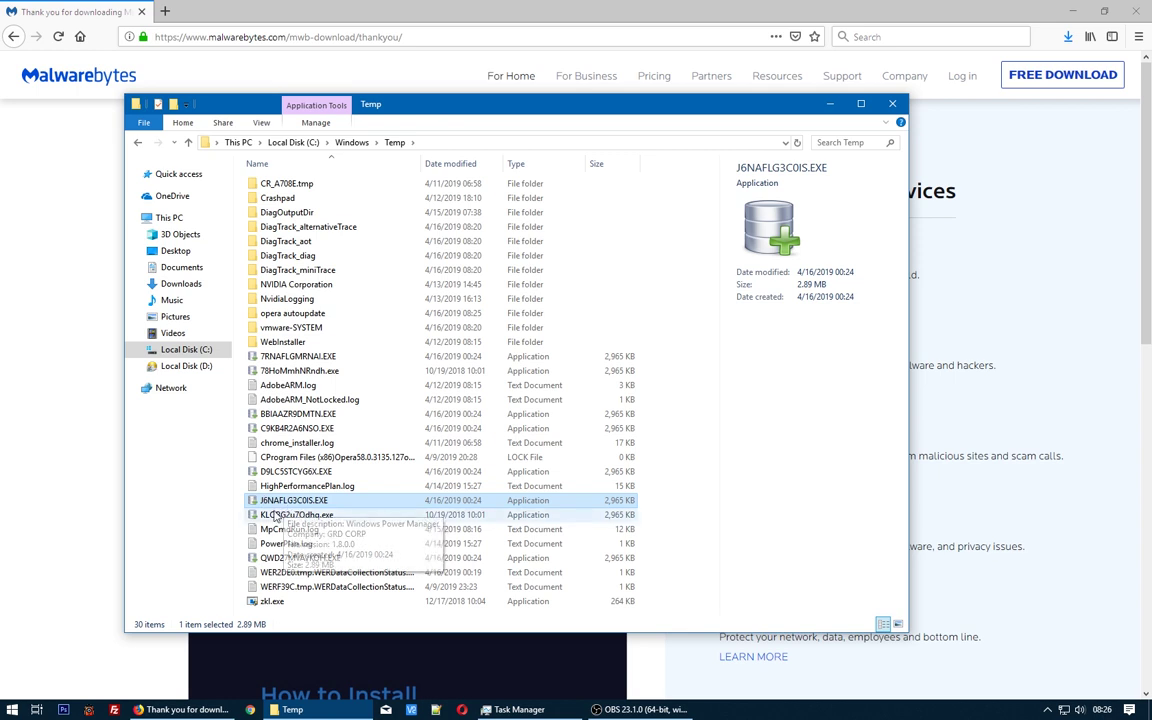
{"action": "left_click", "coordinate": [285, 558]}
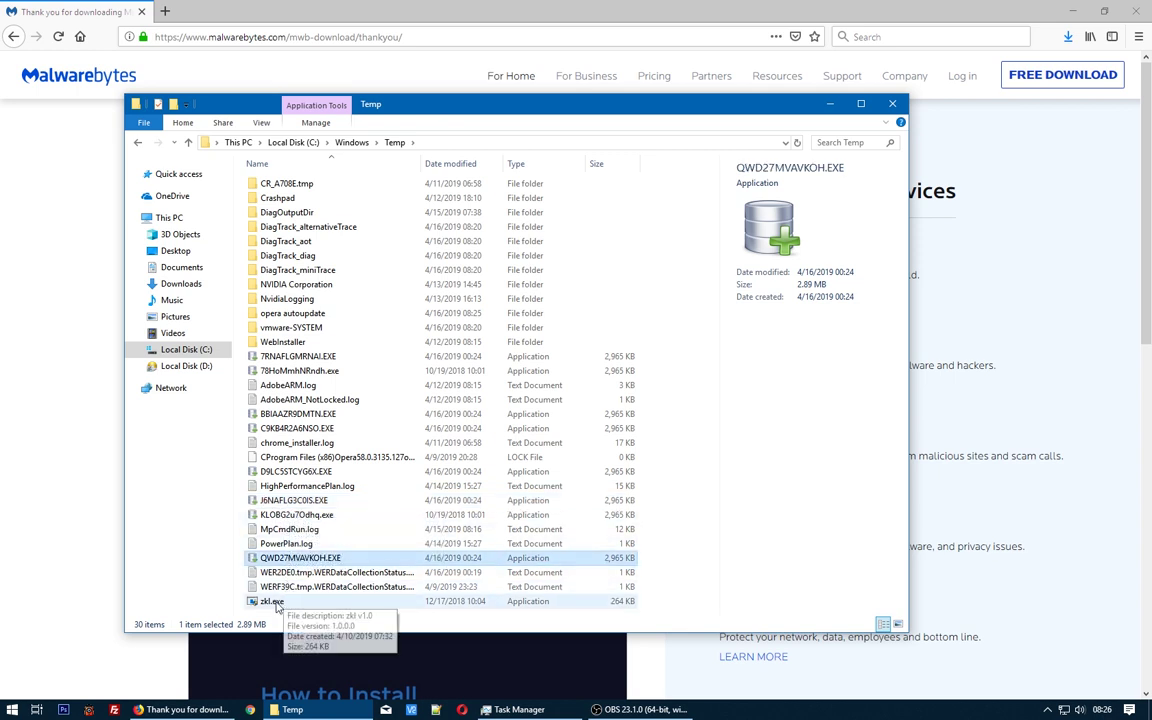
{"action": "left_click", "coordinate": [275, 600]}
{"action": "left_click", "coordinate": [285, 557]}
{"action": "left_click", "coordinate": [290, 500]}
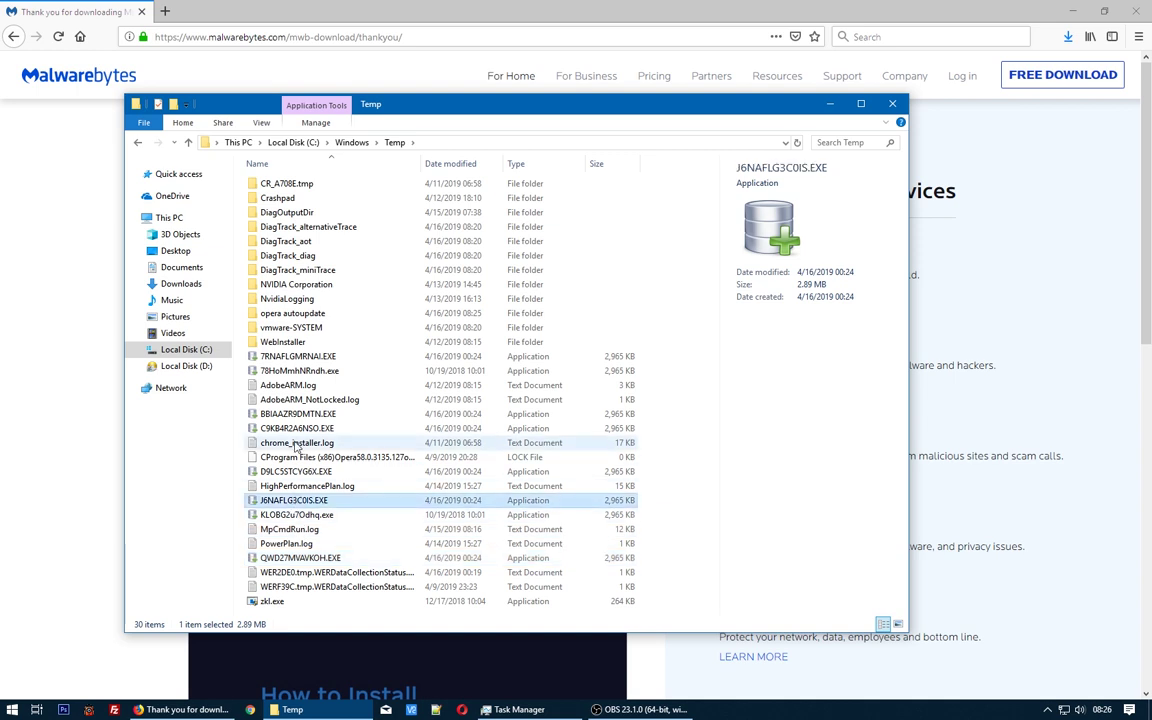
Step: Select all files from 7RNAFLGMRNAI.EXE through zkl.exe in the Temp folder and shift the folder window slightly
{"action": "left_click", "coordinate": [295, 356]}
{"action": "left_click", "coordinate": [285, 599], "text": "shift"}
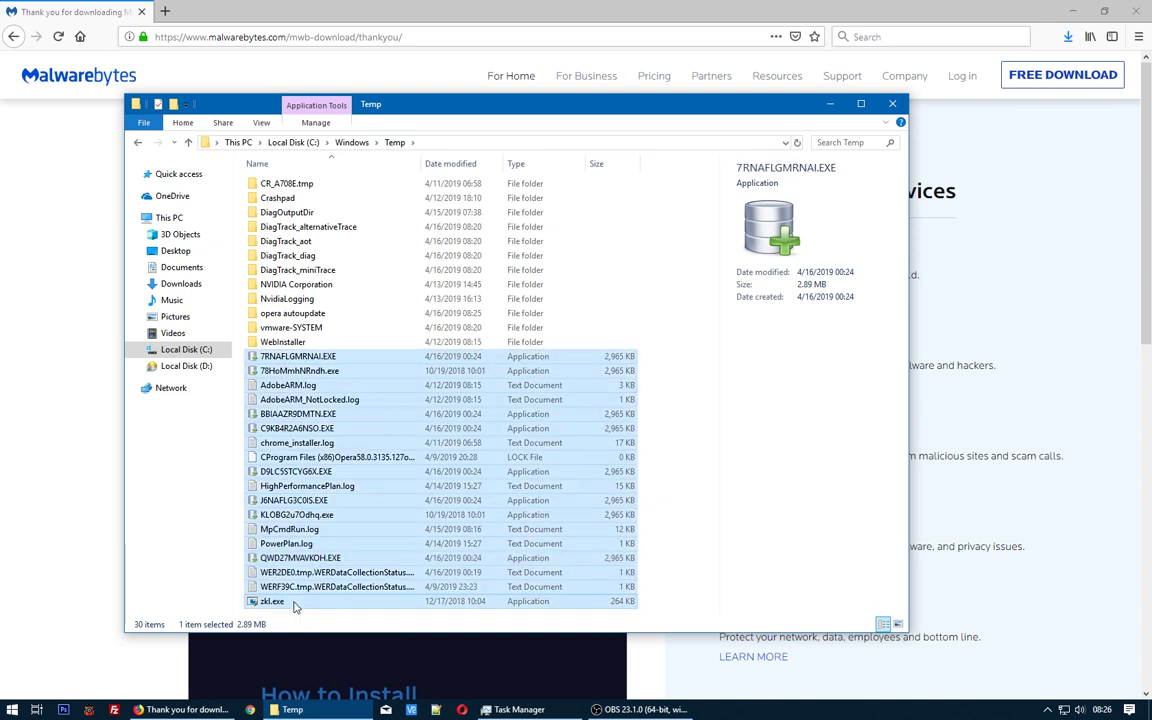
{"action": "left_click_drag", "start_coordinate": [500, 104], "coordinate": [529, 101]}
Step: Open the background security app flagged "Actions needed" and close its window again
{"action": "left_click", "coordinate": [1047, 709]}
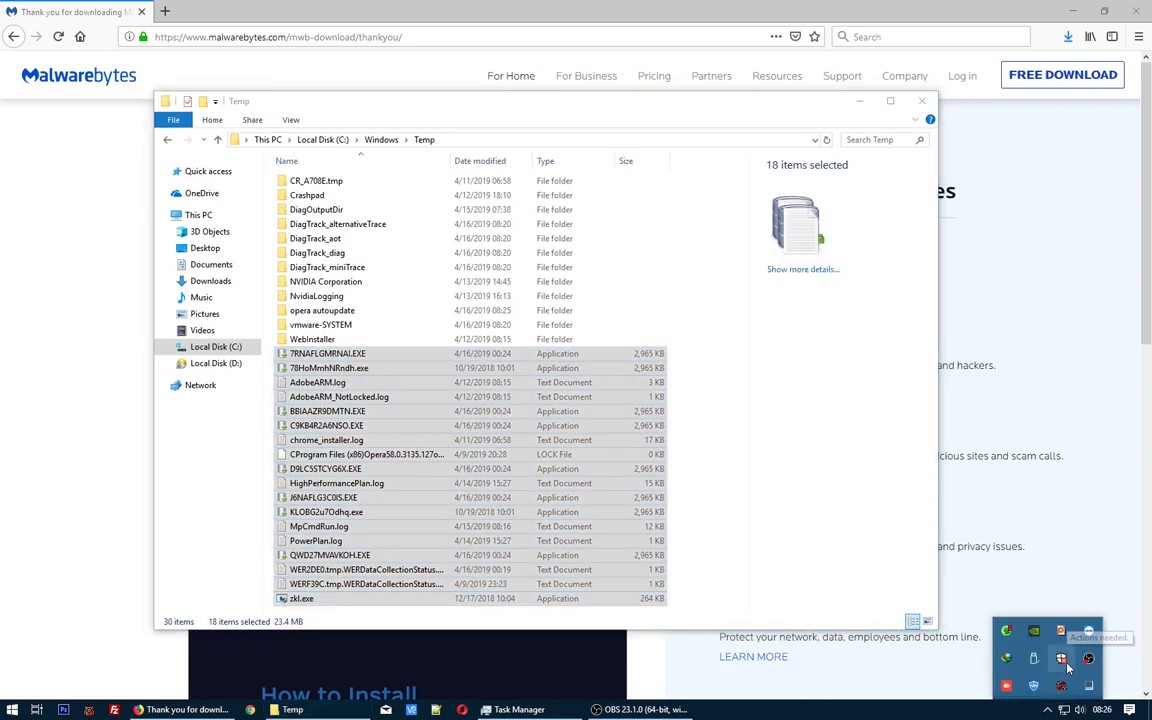
{"action": "left_click", "coordinate": [1061, 658]}
{"action": "key", "text": "alt+F4"}
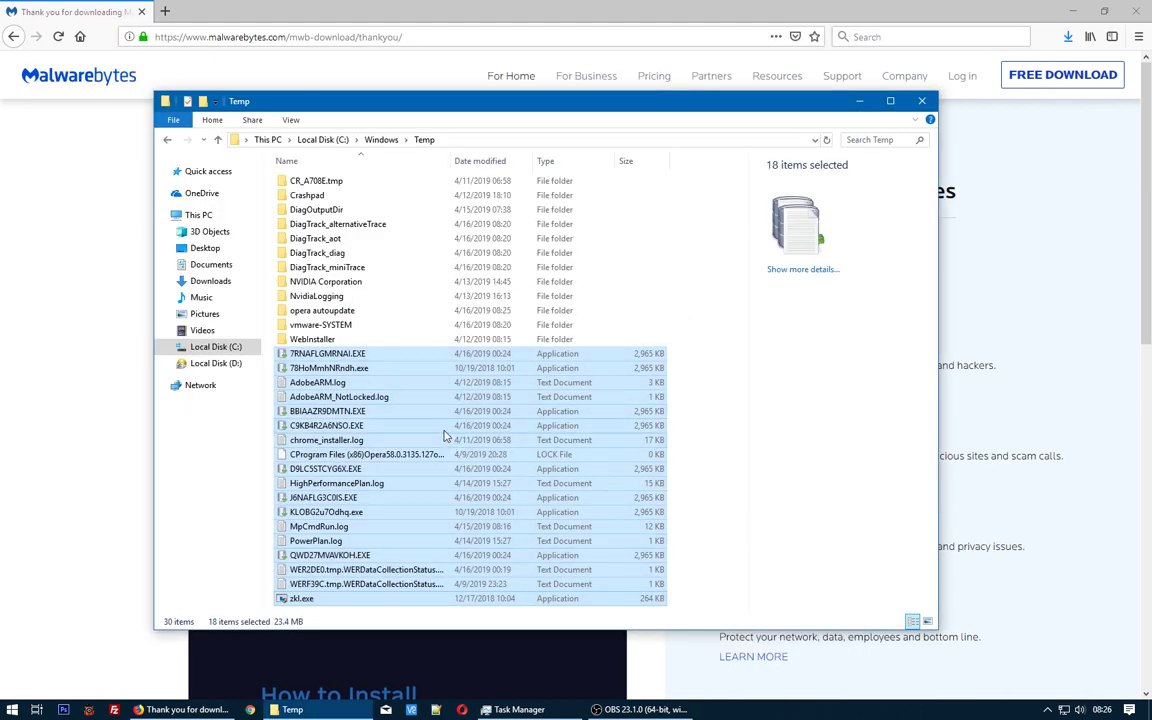
Step: Minimize the Temp folder window, run the downloaded Malwarebytes installer and accept its initial prompts
{"action": "left_click", "coordinate": [858, 102]}
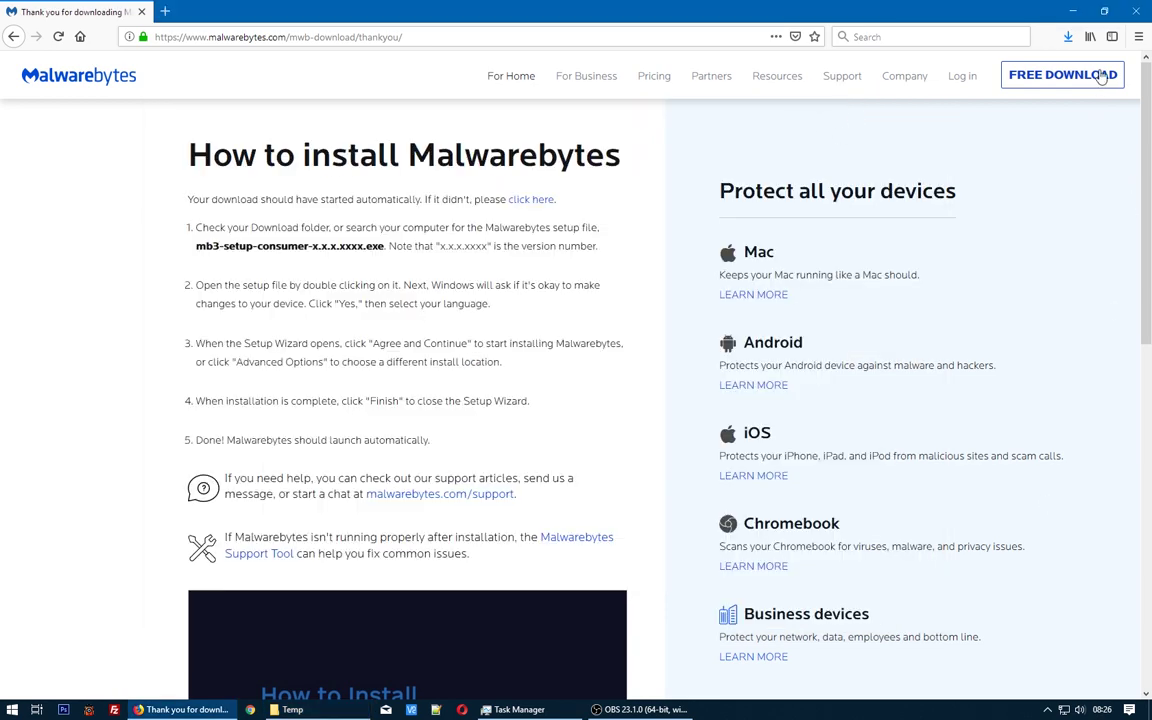
{"action": "left_click", "coordinate": [1068, 37]}
{"action": "left_click", "coordinate": [868, 78]}
{"action": "left_click", "coordinate": [620, 376]}
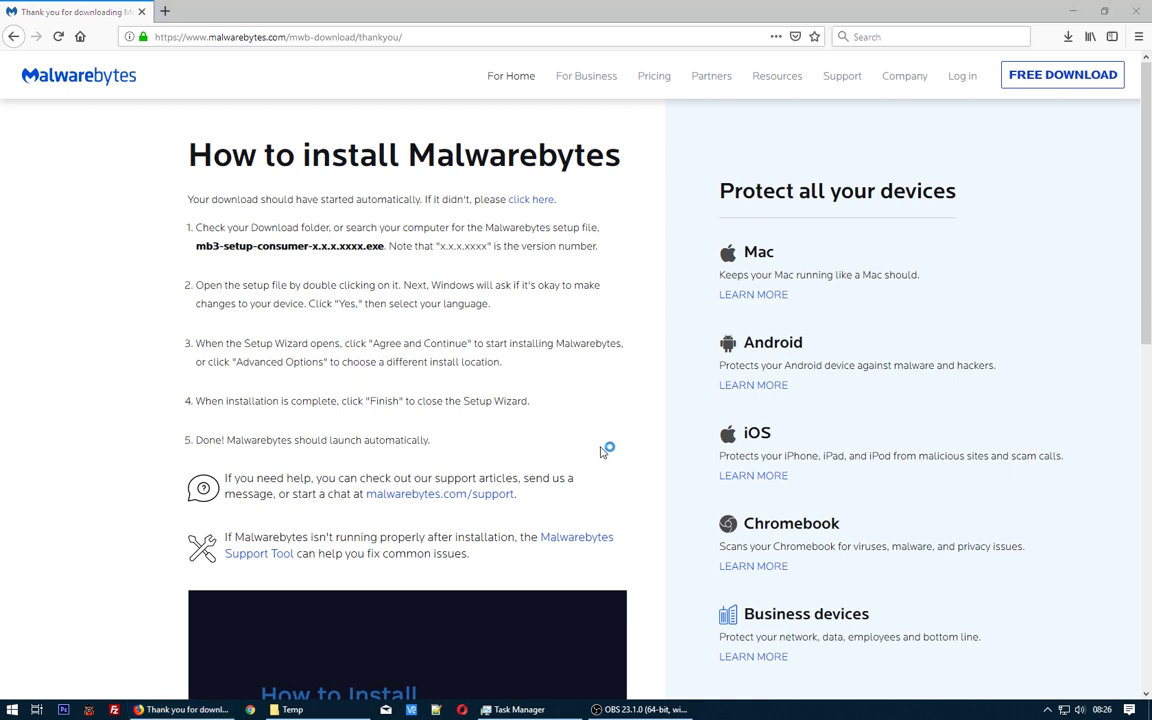
{"action": "left_click", "coordinate": [590, 387]}
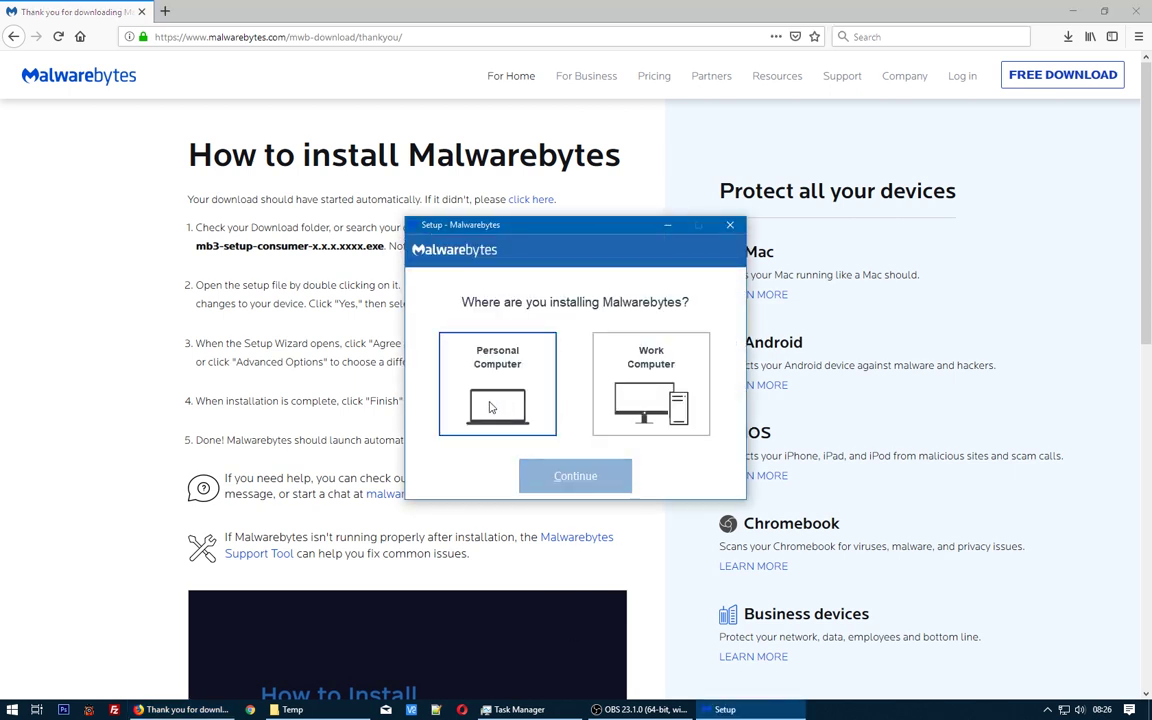
Step: Choose Personal Computer as the place of installation and start installing Malwarebytes
{"action": "left_click", "coordinate": [490, 370]}
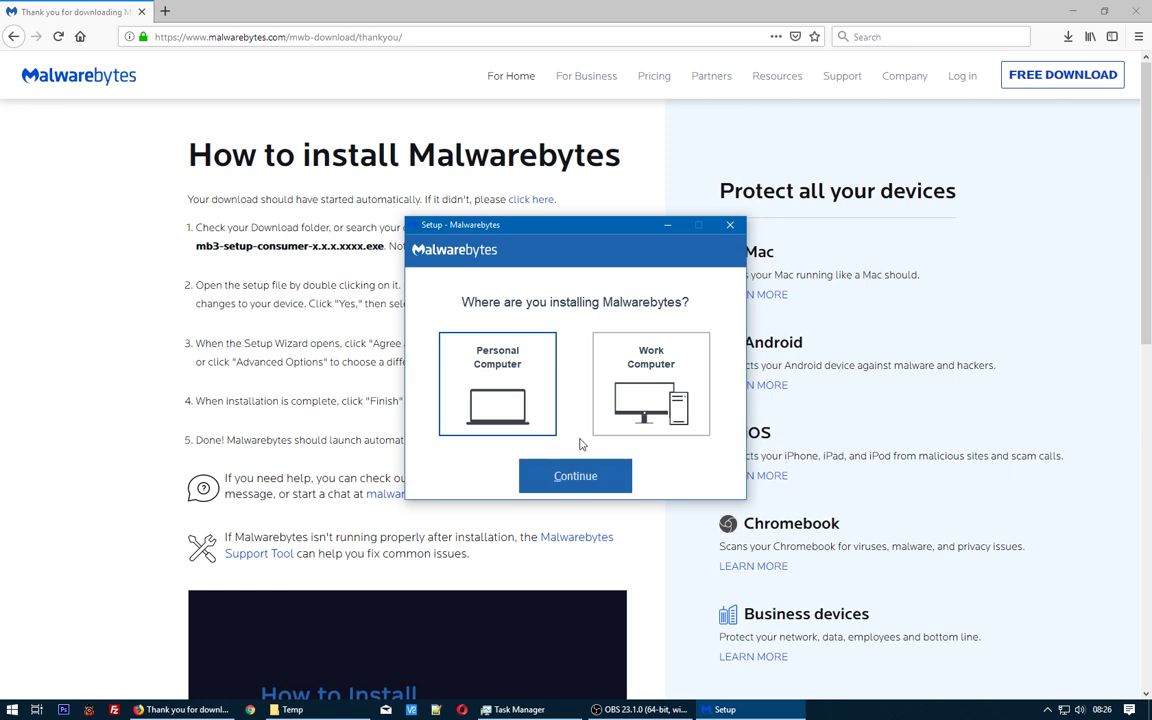
{"action": "left_click", "coordinate": [578, 477]}
{"action": "left_click", "coordinate": [576, 455]}
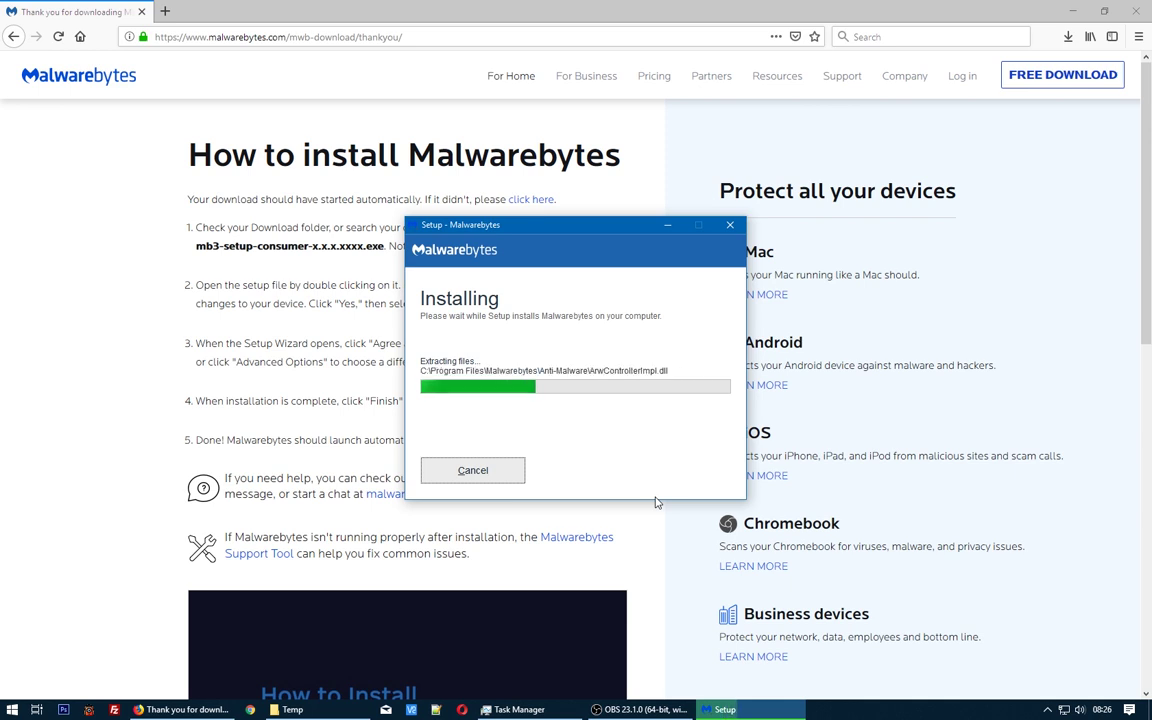
Step: Bring back the Temp folder window and arrange it beside the Malwarebytes setup window
{"action": "mouse_move", "coordinate": [652, 715]}
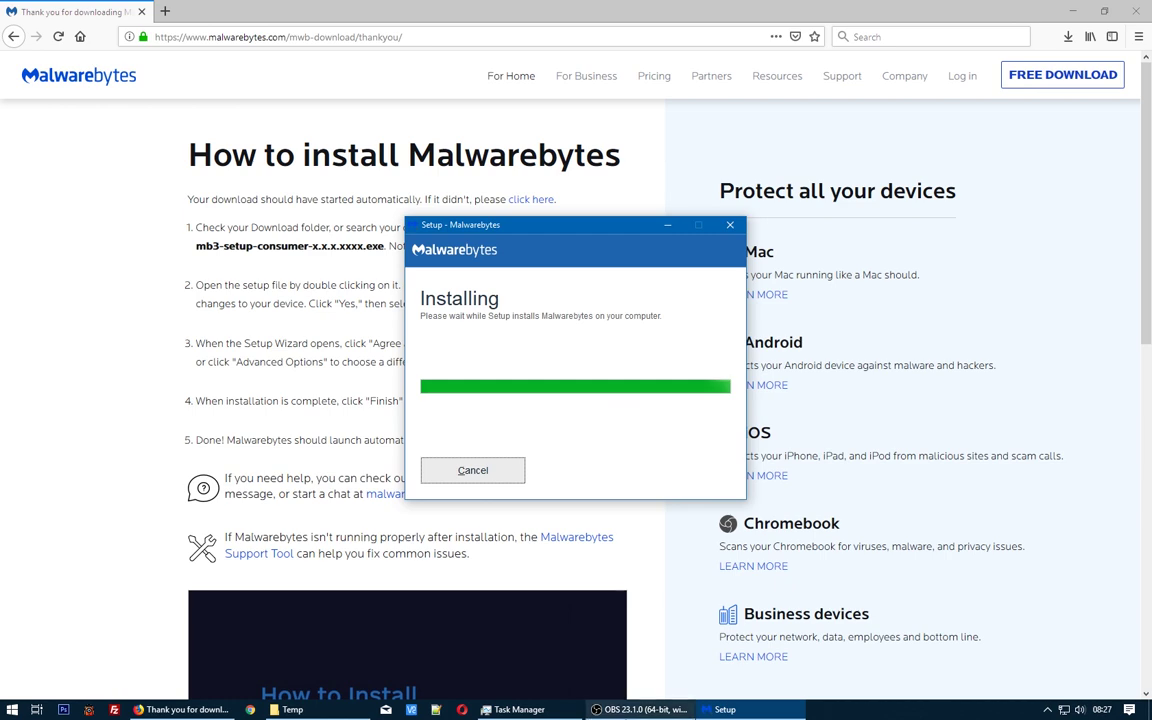
{"action": "mouse_move", "coordinate": [647, 711]}
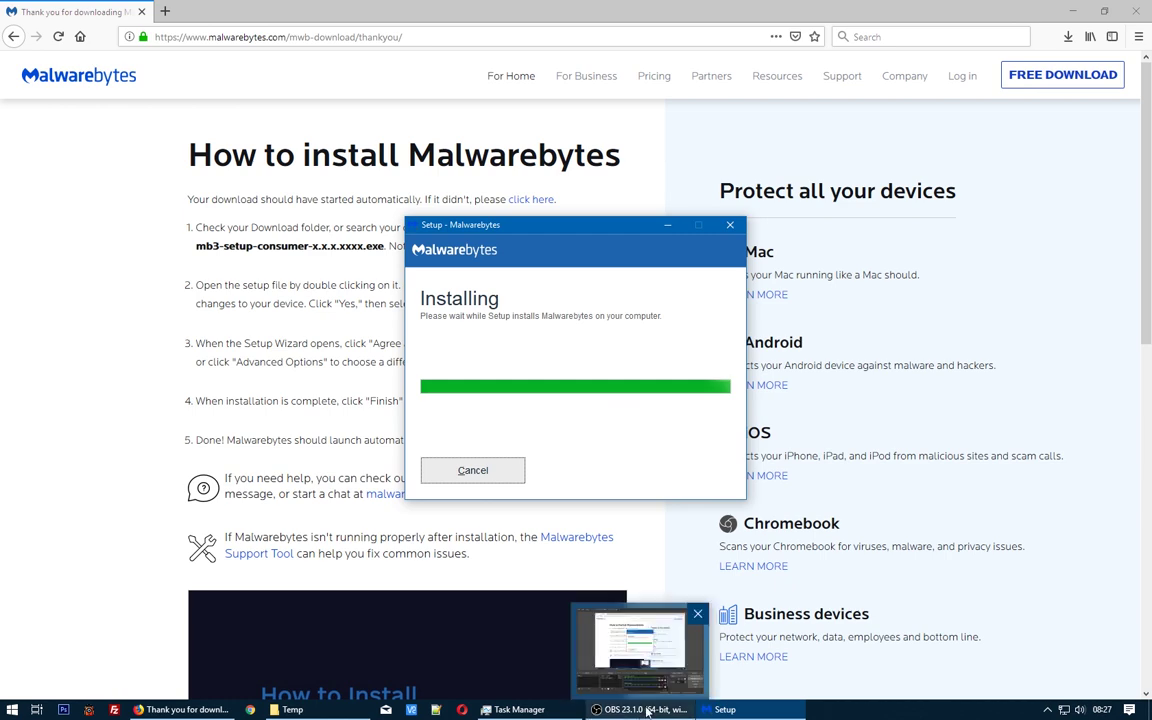
{"action": "left_click", "coordinate": [340, 711]}
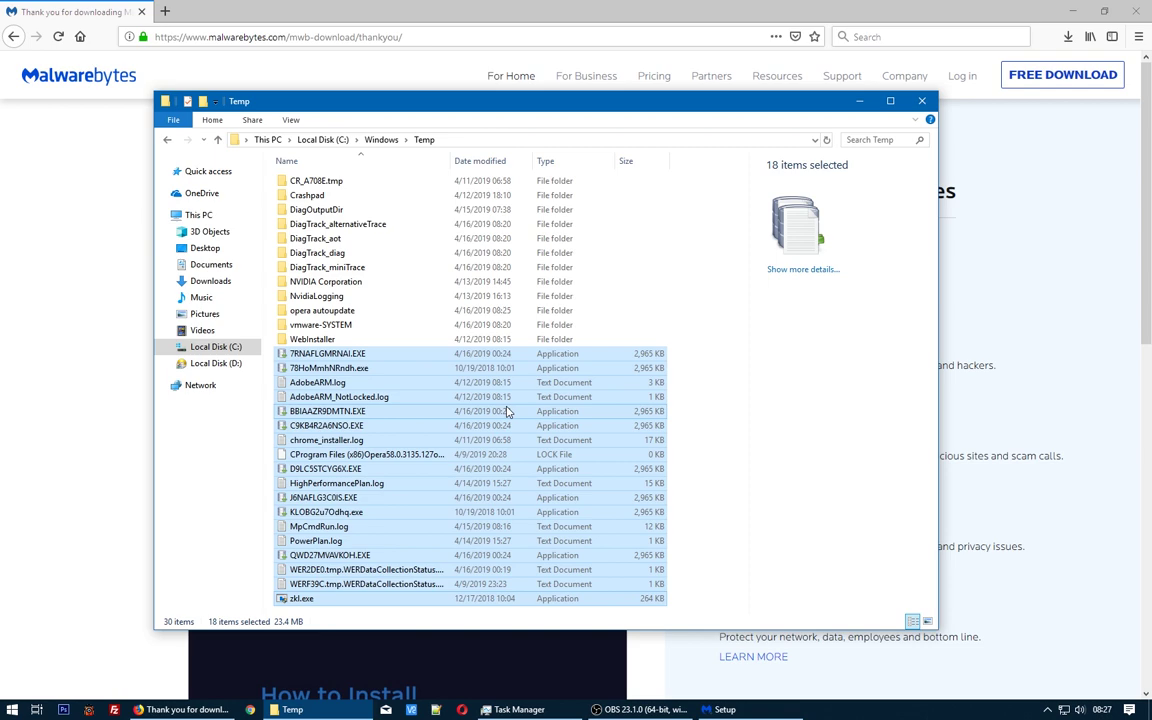
{"action": "left_click", "coordinate": [727, 711]}
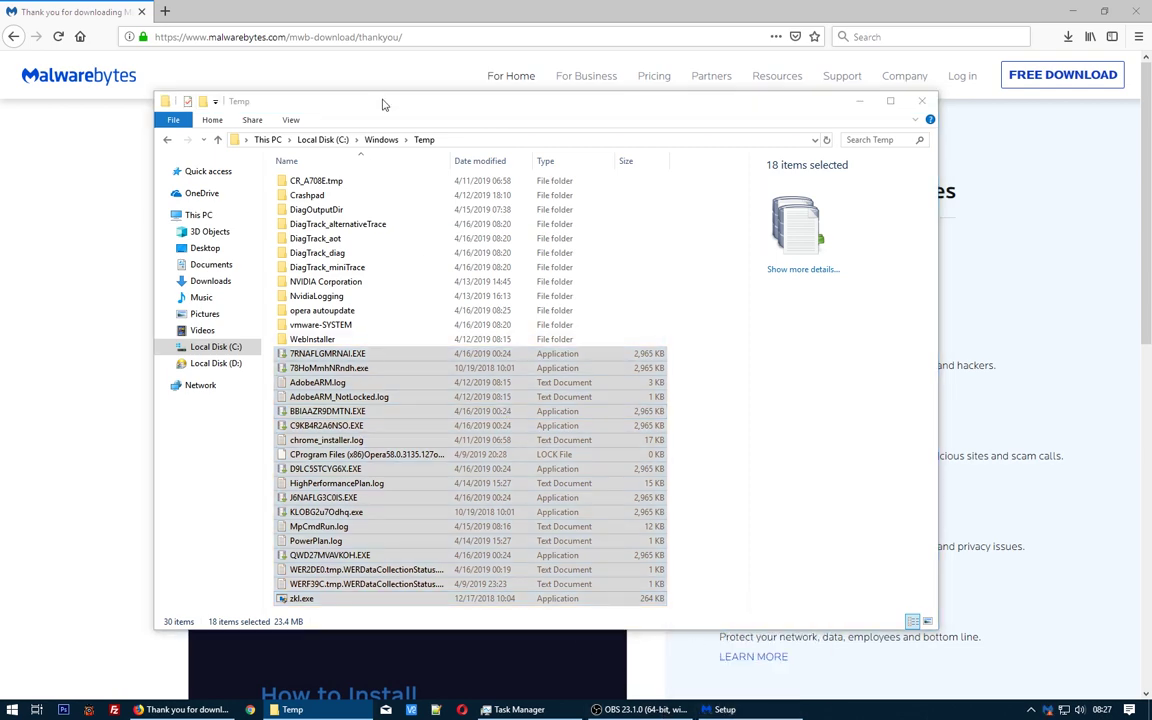
{"action": "left_click_drag", "start_coordinate": [386, 108], "coordinate": [691, 56]}
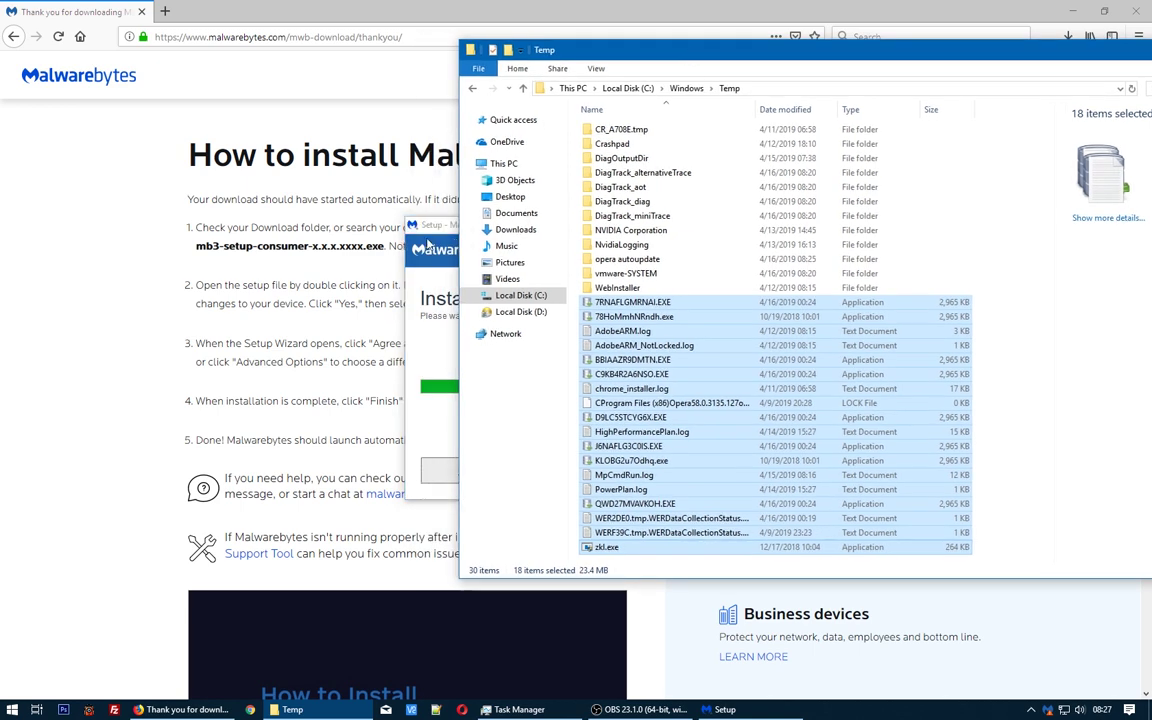
{"action": "left_click_drag", "start_coordinate": [447, 227], "coordinate": [216, 211]}
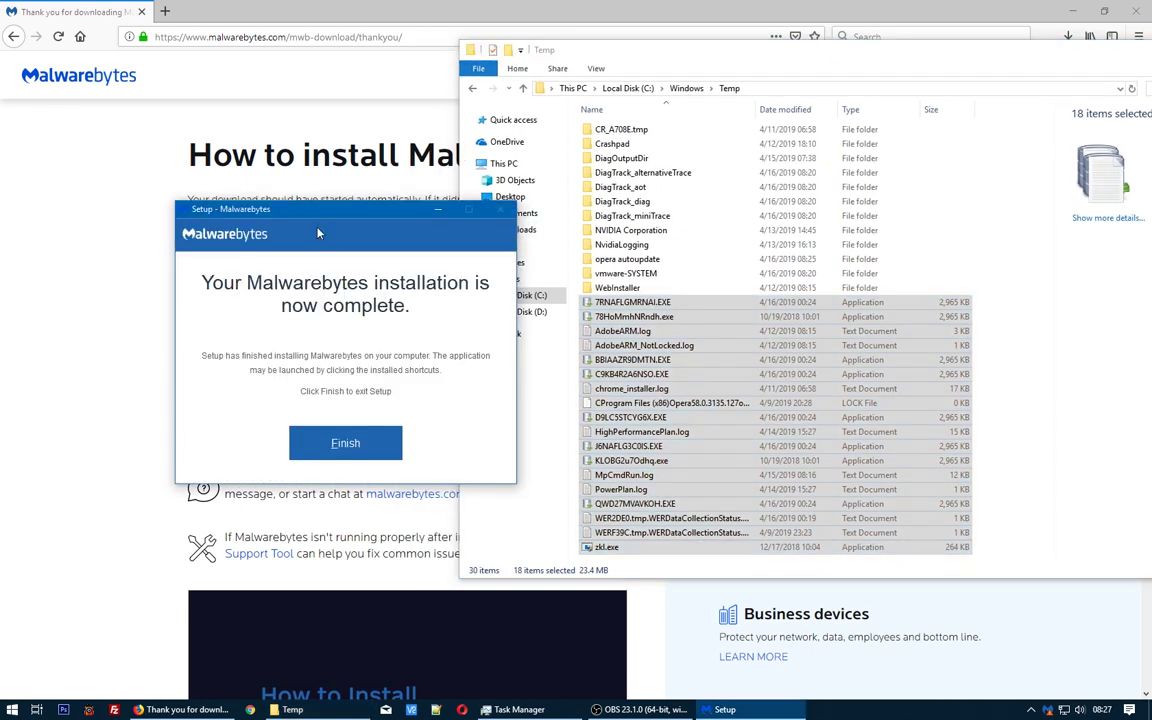
Step: Finish the Malwarebytes setup, accept the Premium trial introduction and start the first threat scan
{"action": "left_click", "coordinate": [331, 446]}
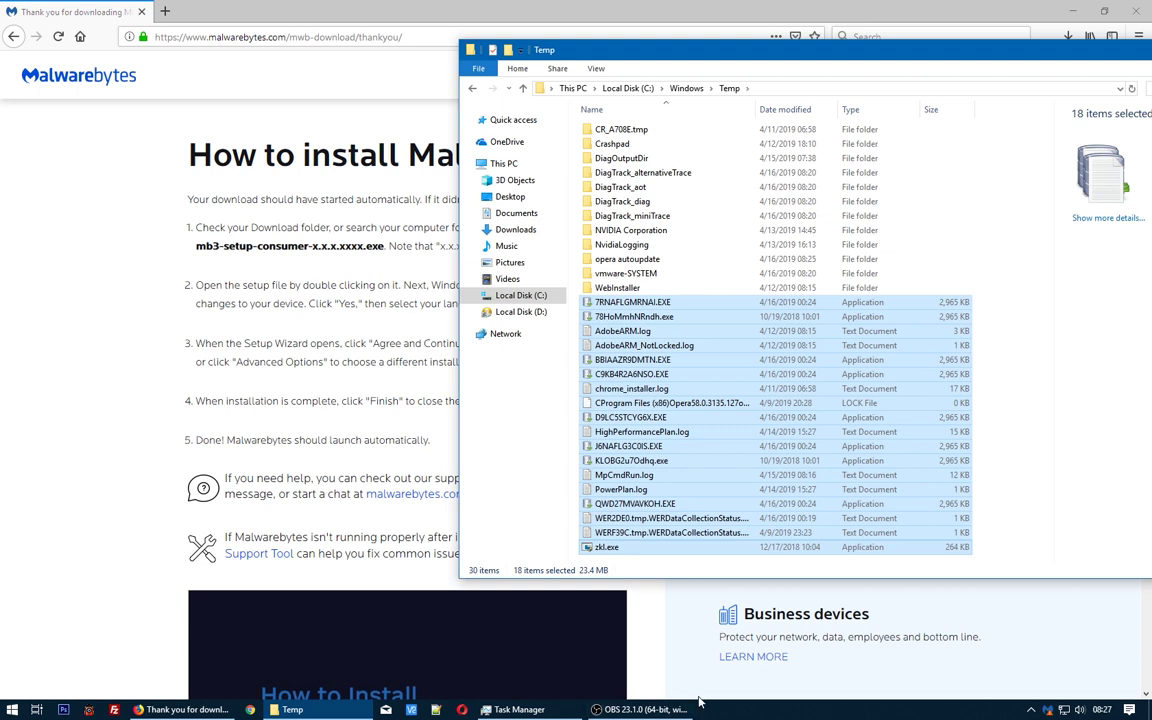
{"action": "mouse_move", "coordinate": [624, 706]}
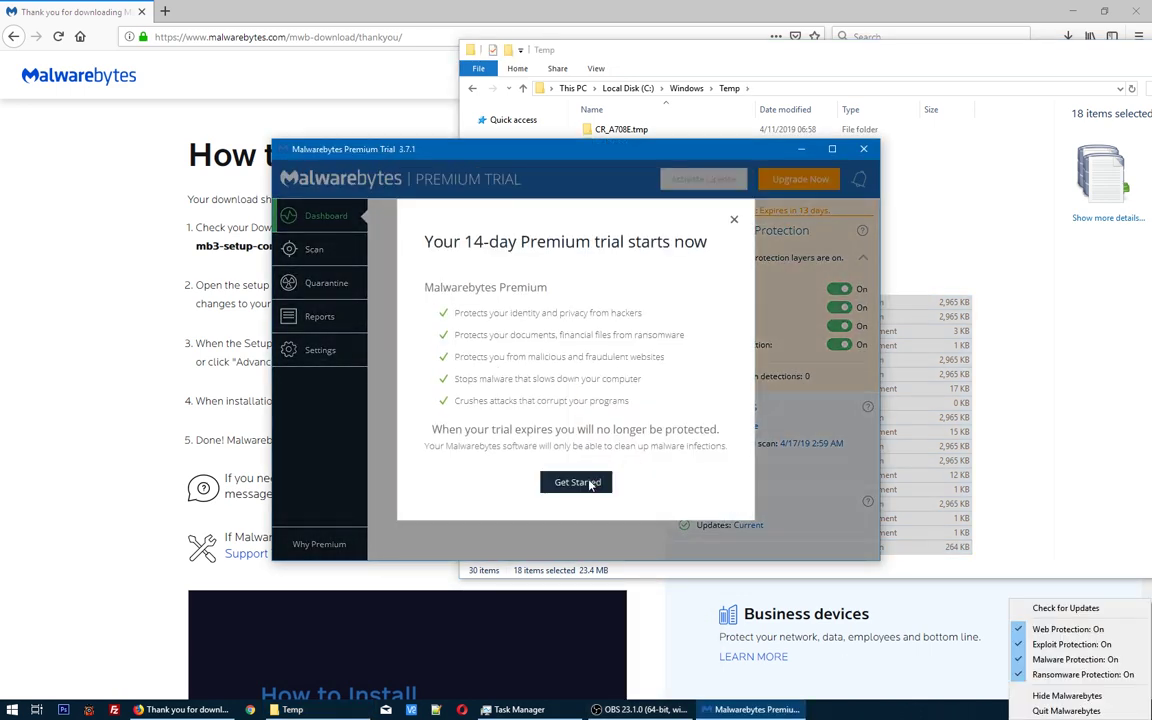
{"action": "left_click", "coordinate": [578, 482]}
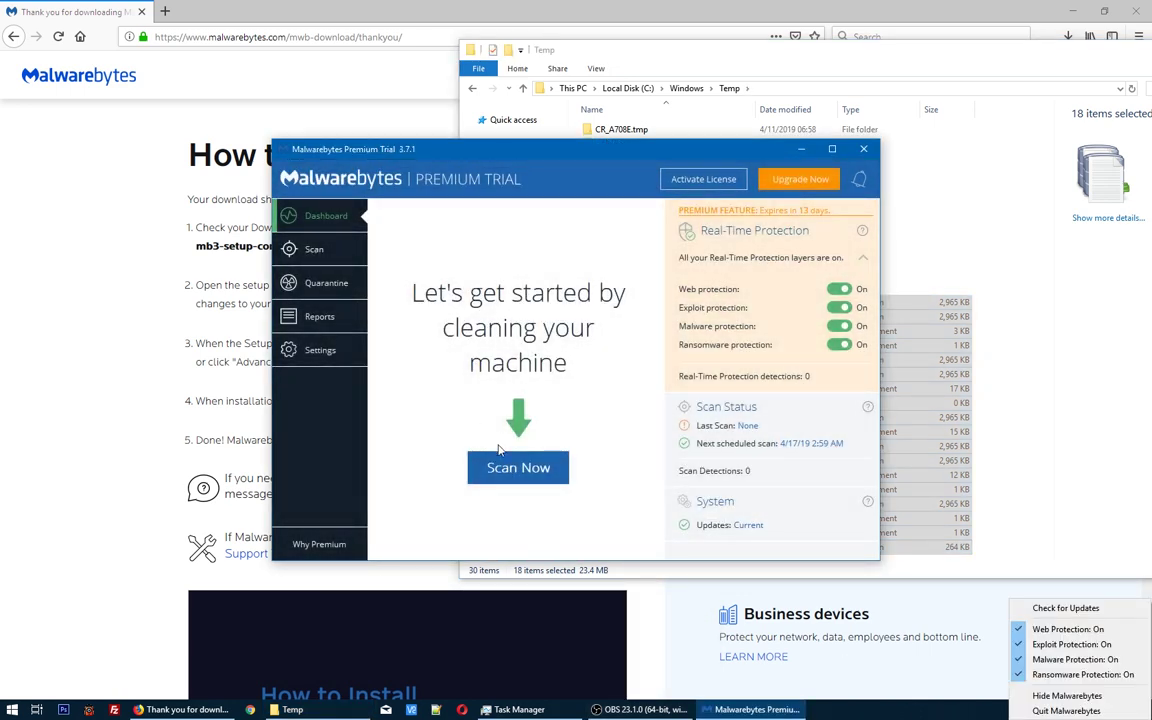
{"action": "left_click", "coordinate": [519, 469]}
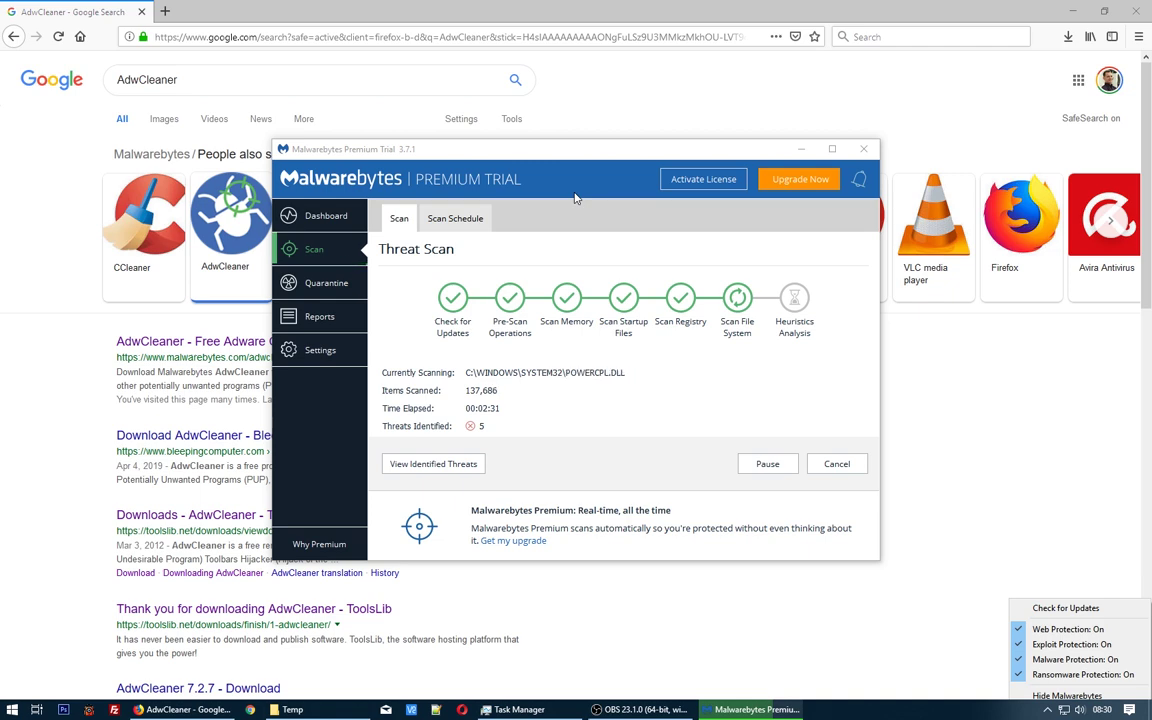
Step: Bring the Malwarebytes scan window back in front of the browser and move it aside
{"action": "left_click", "coordinate": [998, 77]}
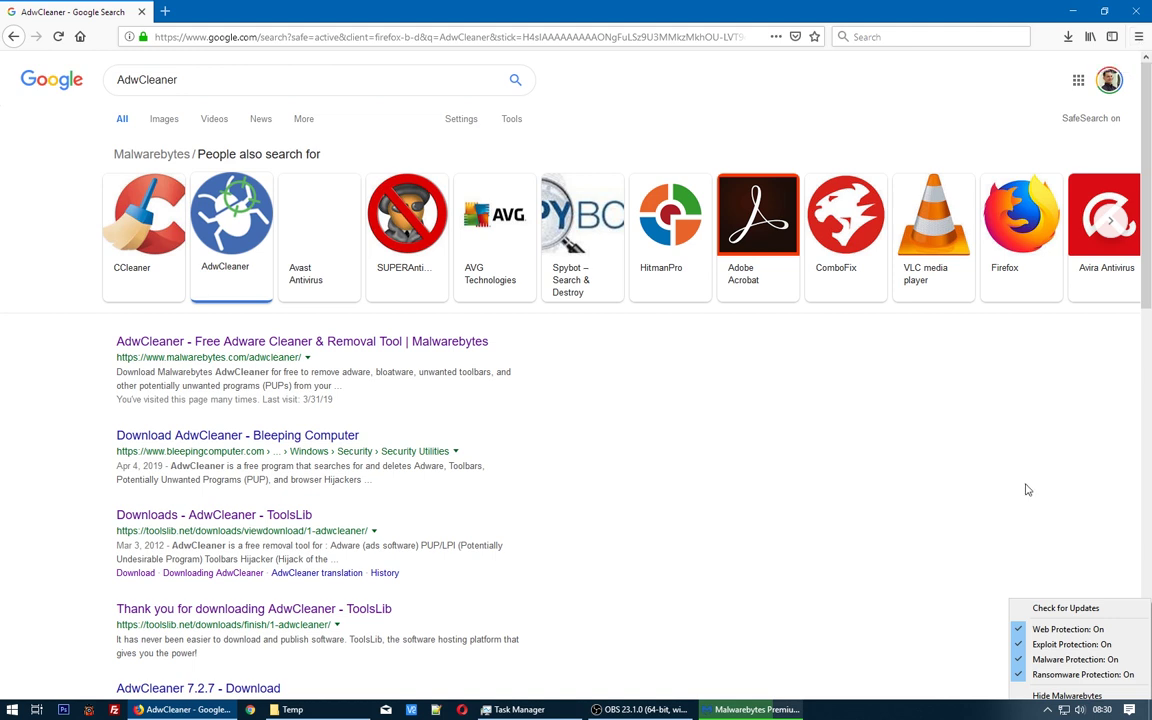
{"action": "left_click", "coordinate": [748, 710]}
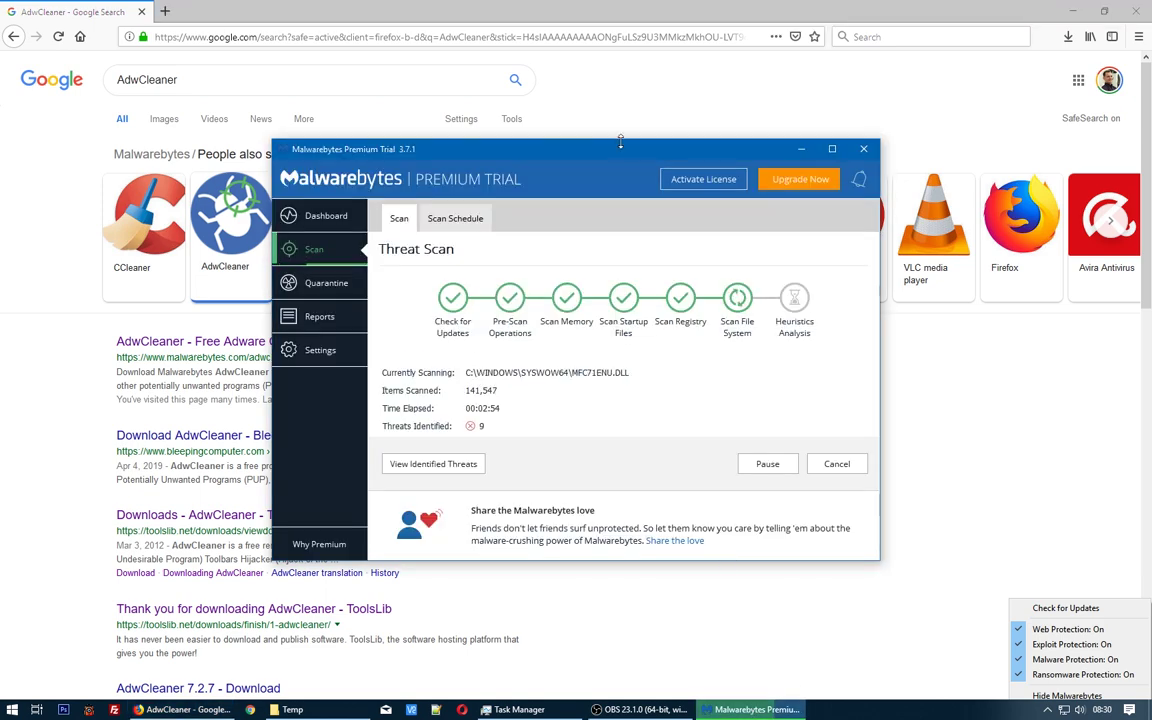
{"action": "left_click_drag", "start_coordinate": [536, 141], "coordinate": [419, 131]}
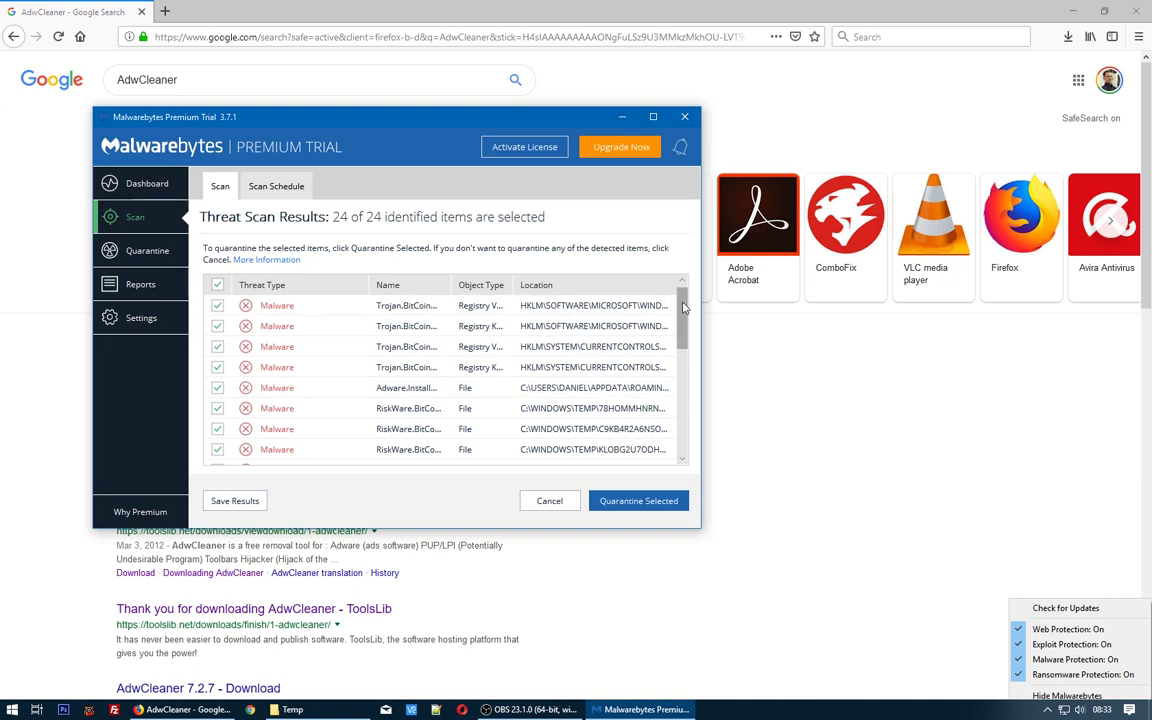
Step: Review the full list of threat scan results and quarantine all selected items
{"action": "scroll", "coordinate": [688, 383], "scroll_direction": "down", "scroll_amount": 3}
{"action": "scroll", "coordinate": [688, 383], "scroll_direction": "down", "scroll_amount": 3}
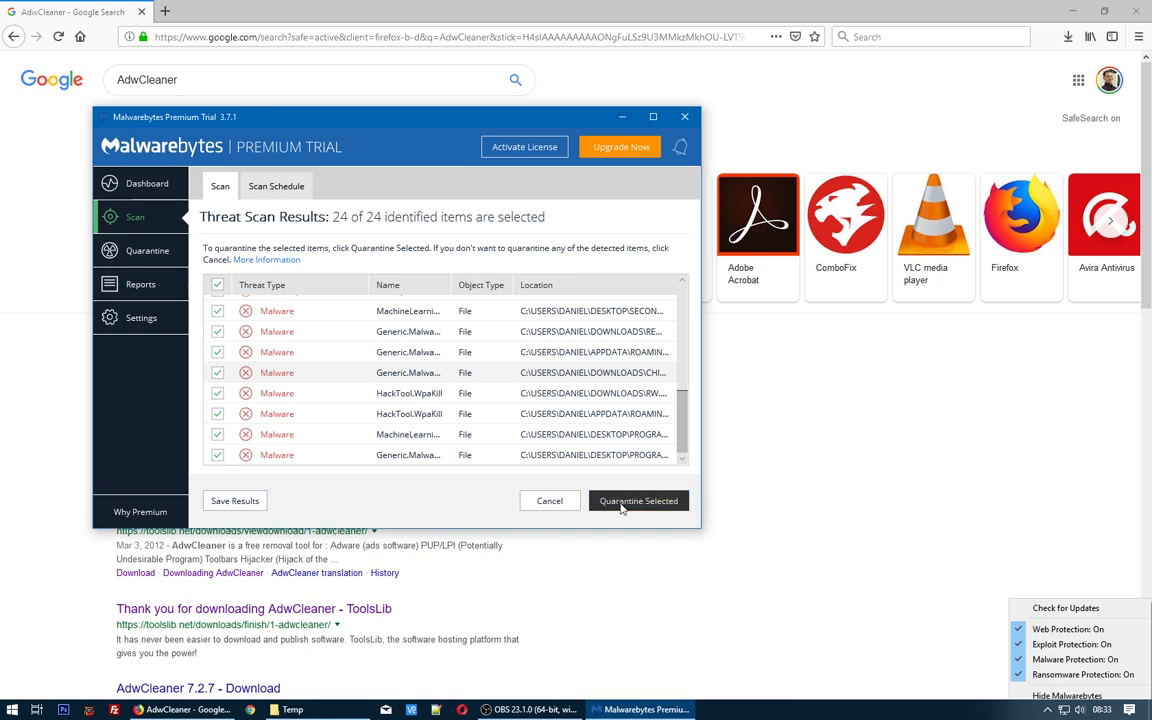
{"action": "left_click", "coordinate": [649, 502]}
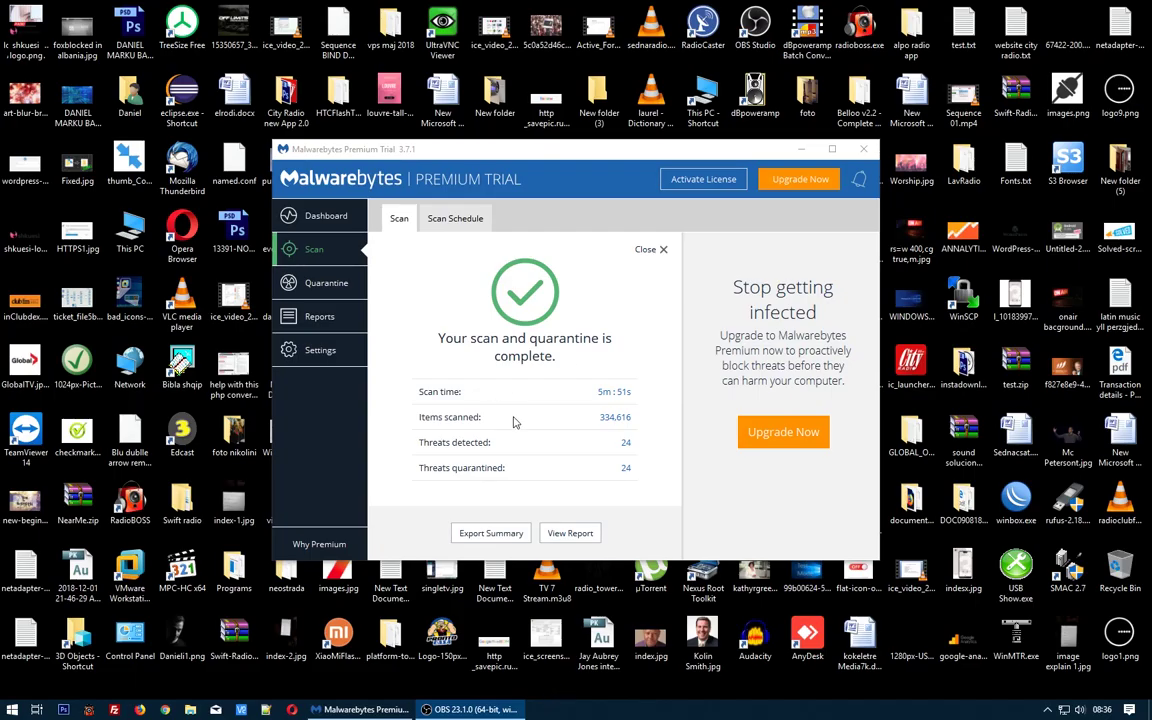
Step: Open Task Manager, check the CPU usage of the running processes and switch to the performance view
{"action": "right_click", "coordinate": [655, 709]}
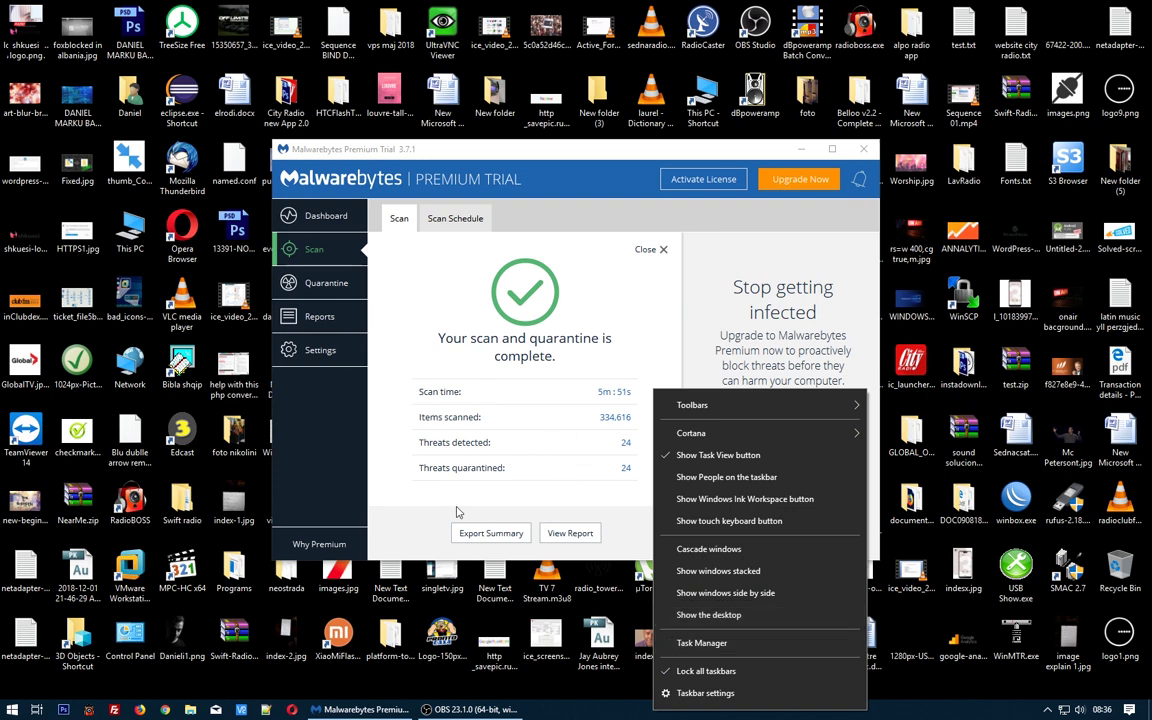
{"action": "left_click", "coordinate": [620, 468]}
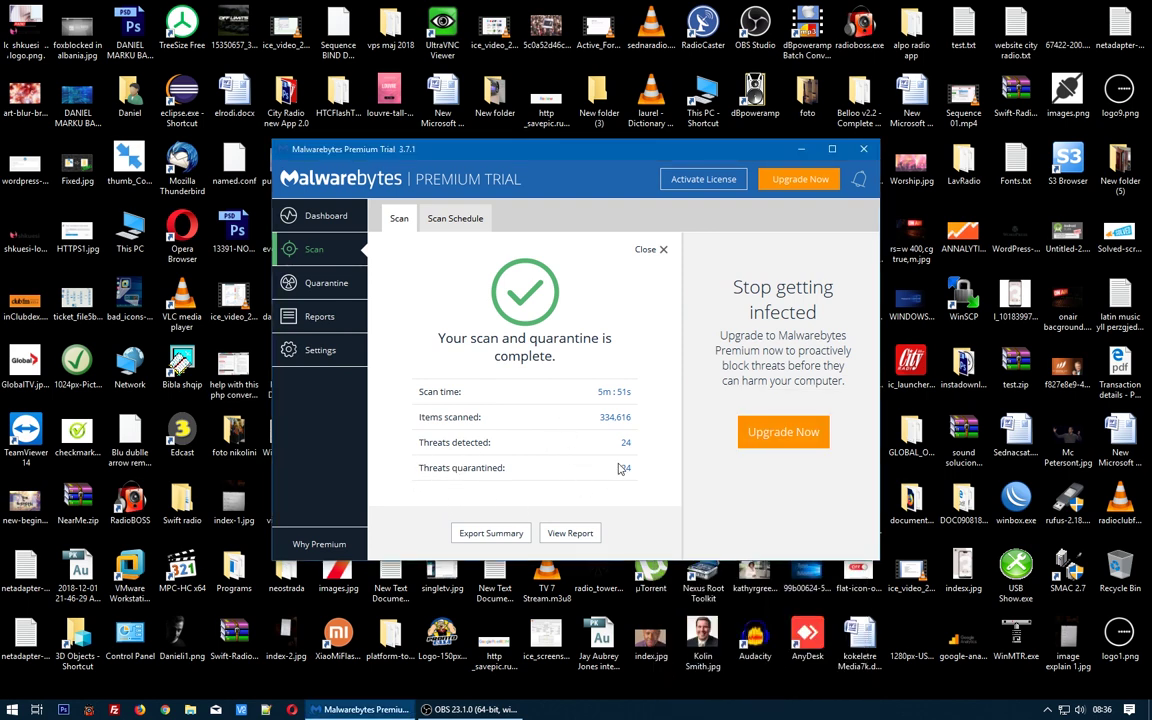
{"action": "right_click", "coordinate": [798, 714]}
{"action": "left_click", "coordinate": [830, 638]}
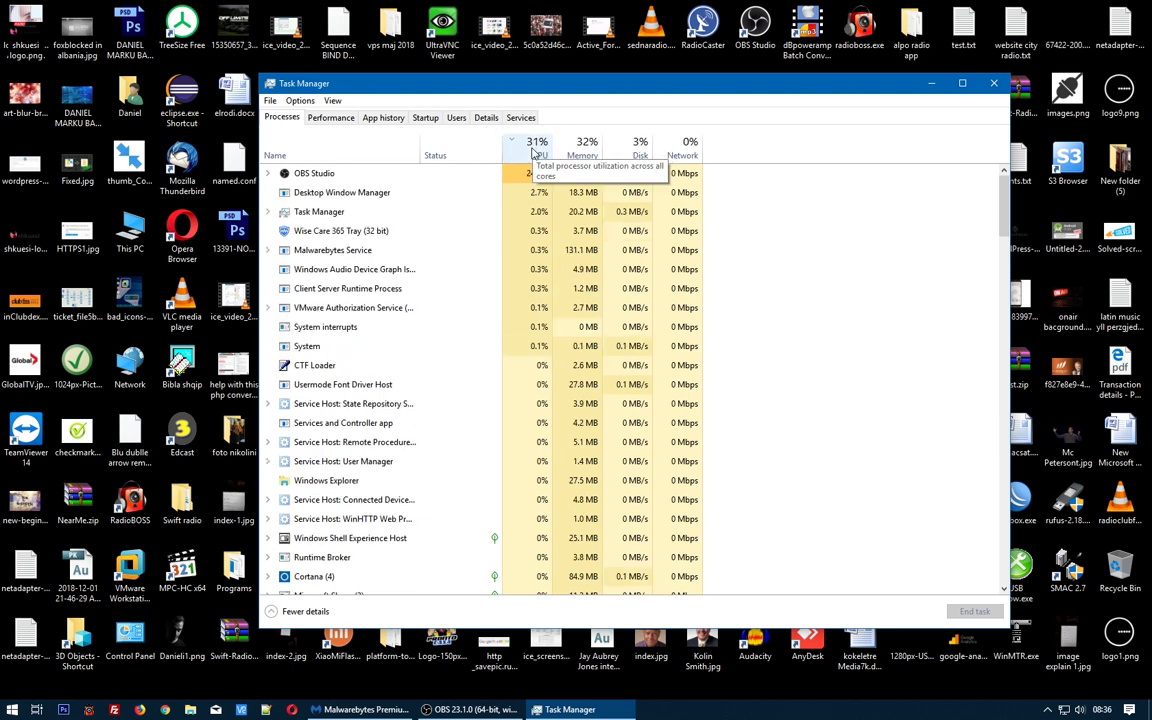
{"action": "left_click", "coordinate": [329, 118]}
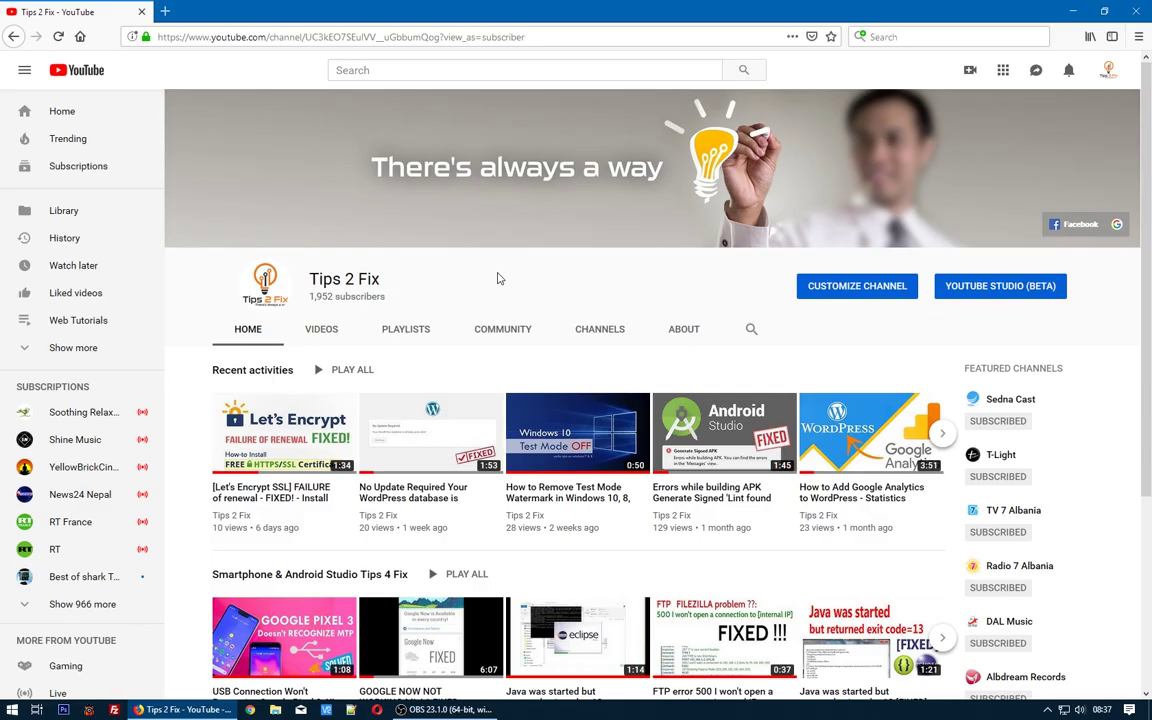
{"action": "scroll", "coordinate": [604, 237], "scroll_direction": "down", "scroll_amount": 2}
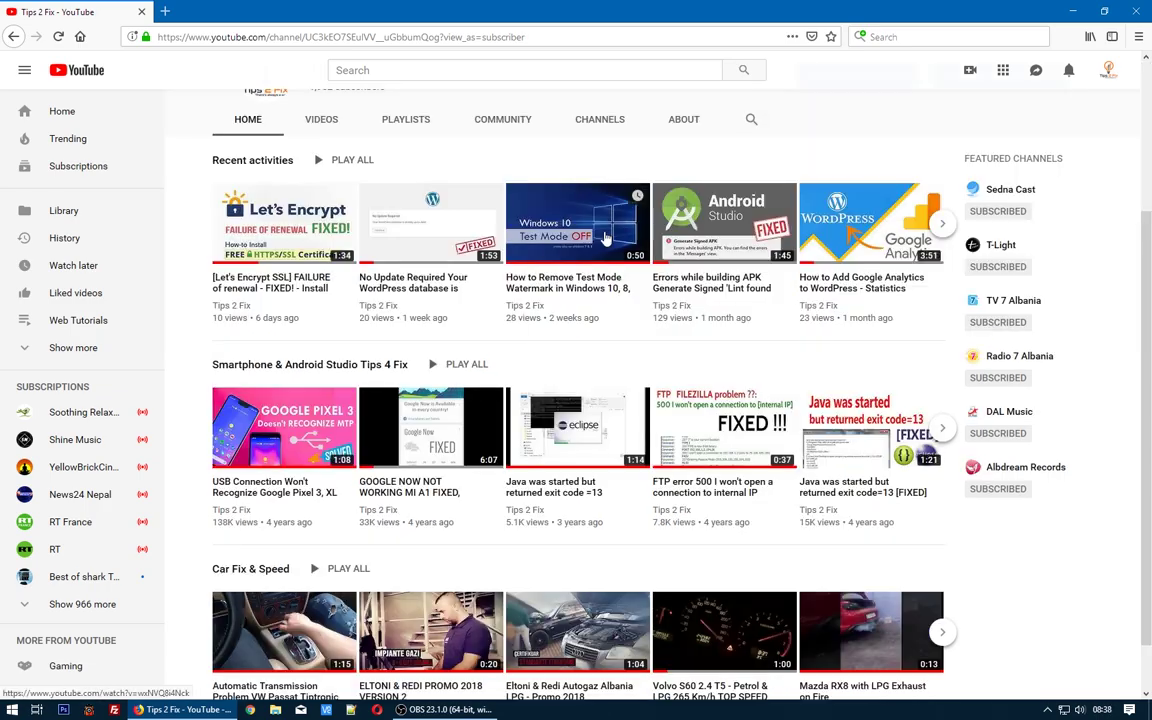